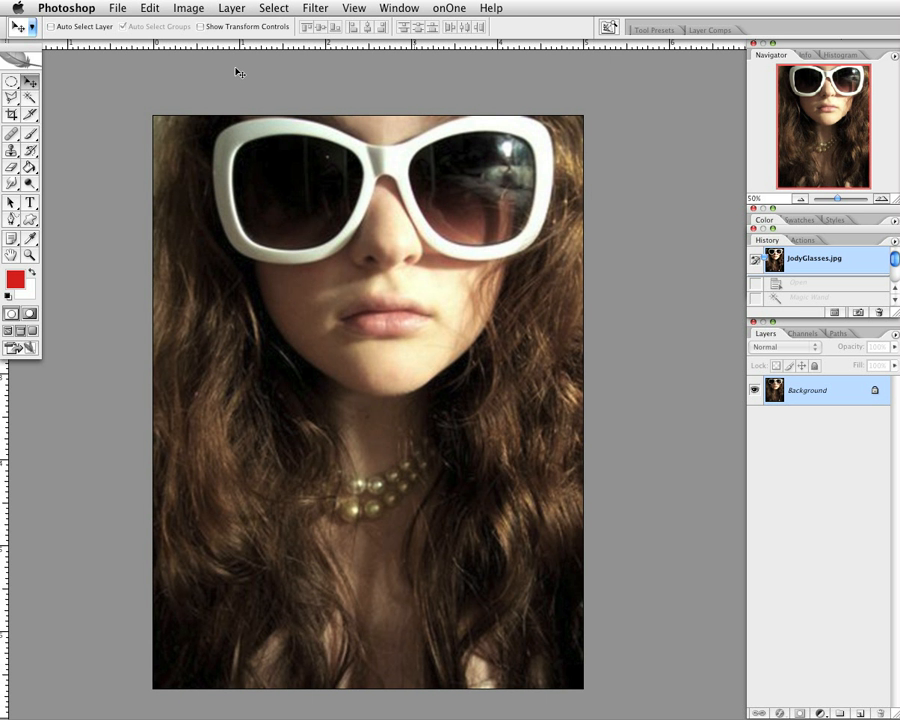
- Select the entire left sunglass lens with the Magic Wand at tolerance 32, adding the missed lower area and small highlight
left_click(29, 99)
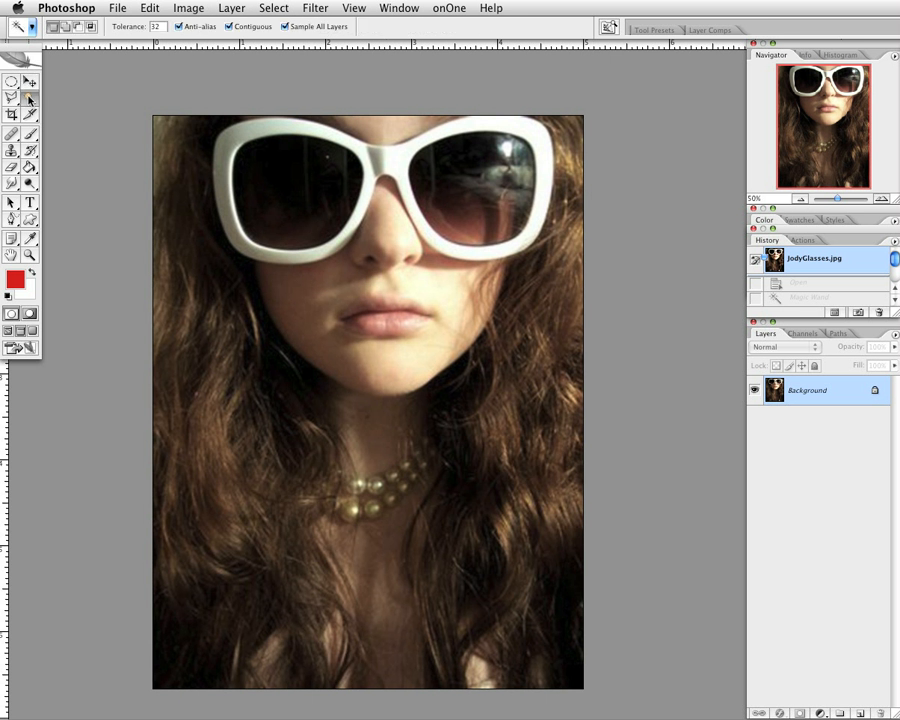
left_click(247, 177)
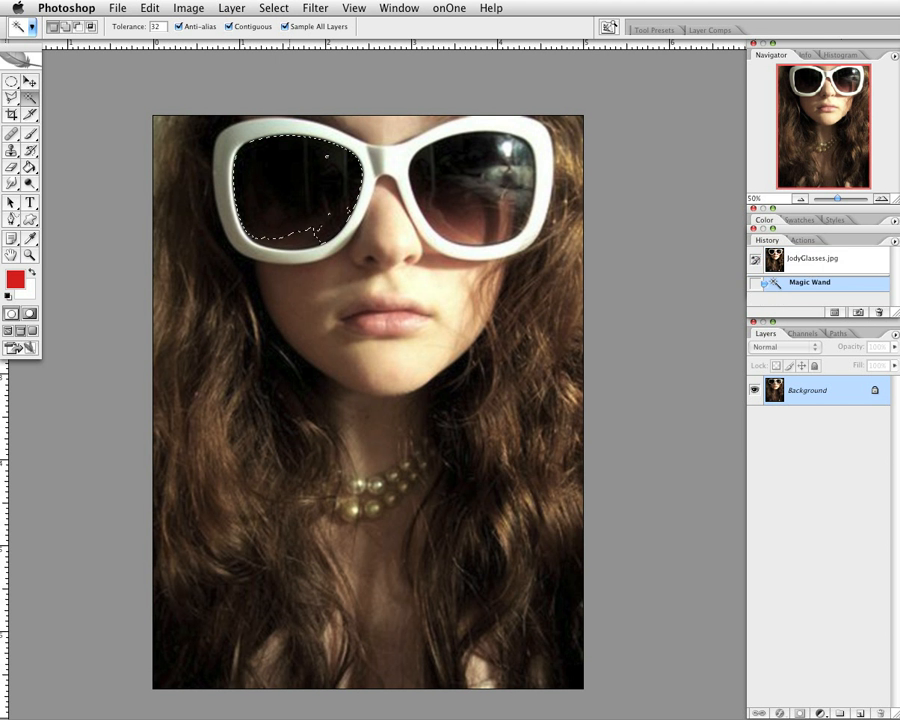
left_click(300, 235, "shift")
left_click(288, 240, "shift")
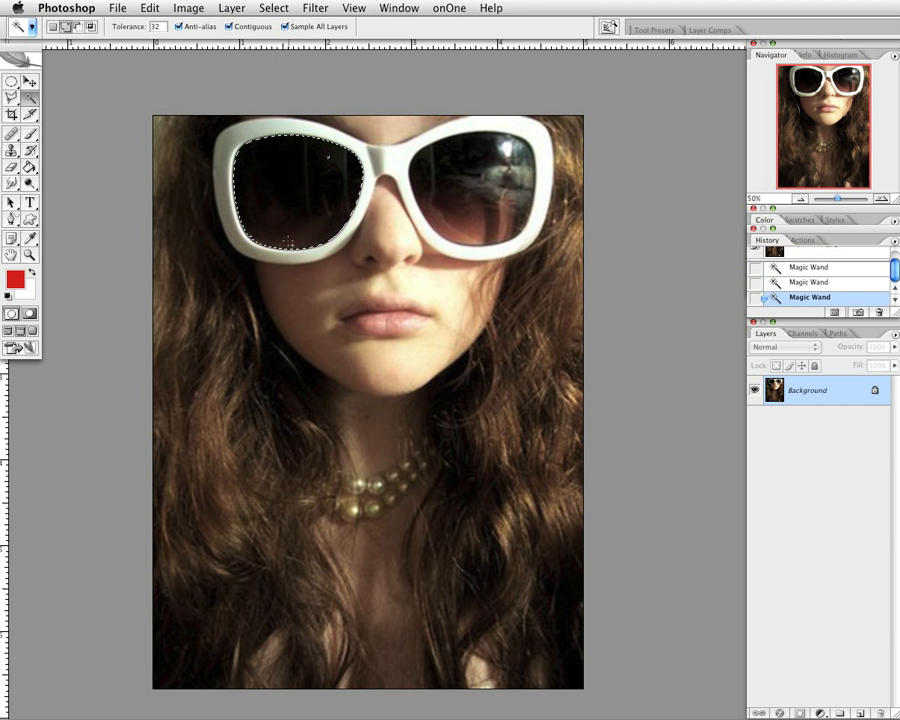
left_click(324, 154, "shift")
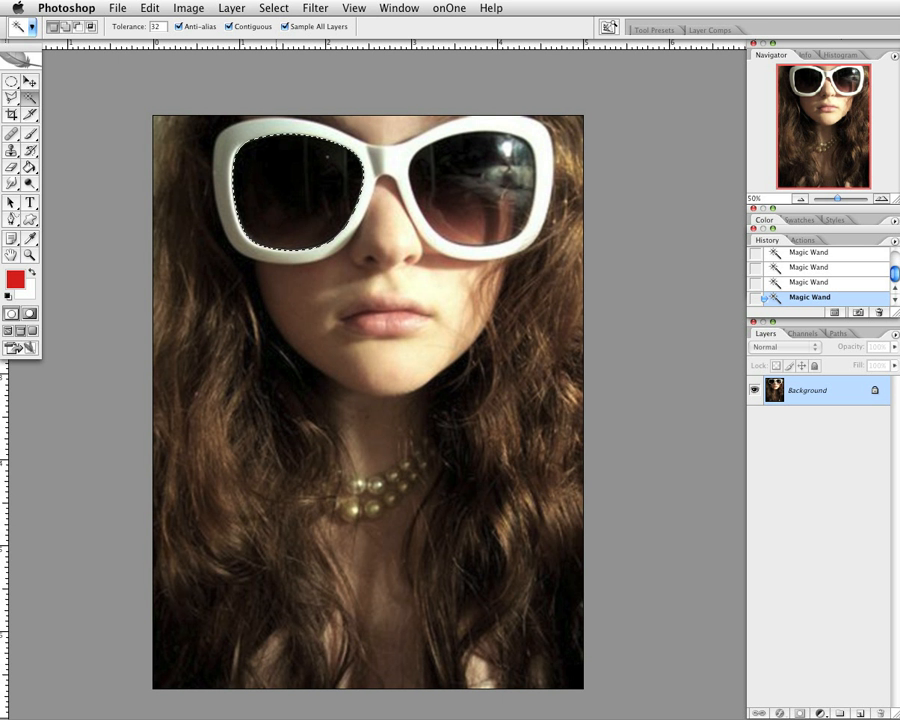
- Set the Magic Wand to Add to selection mode
left_click(65, 26)
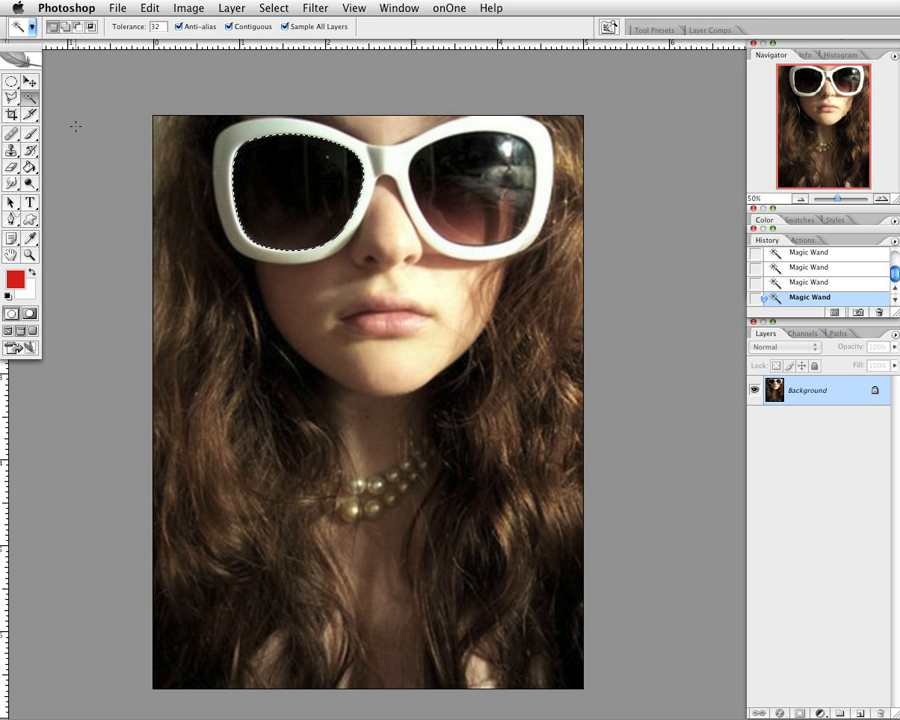
key("shift")
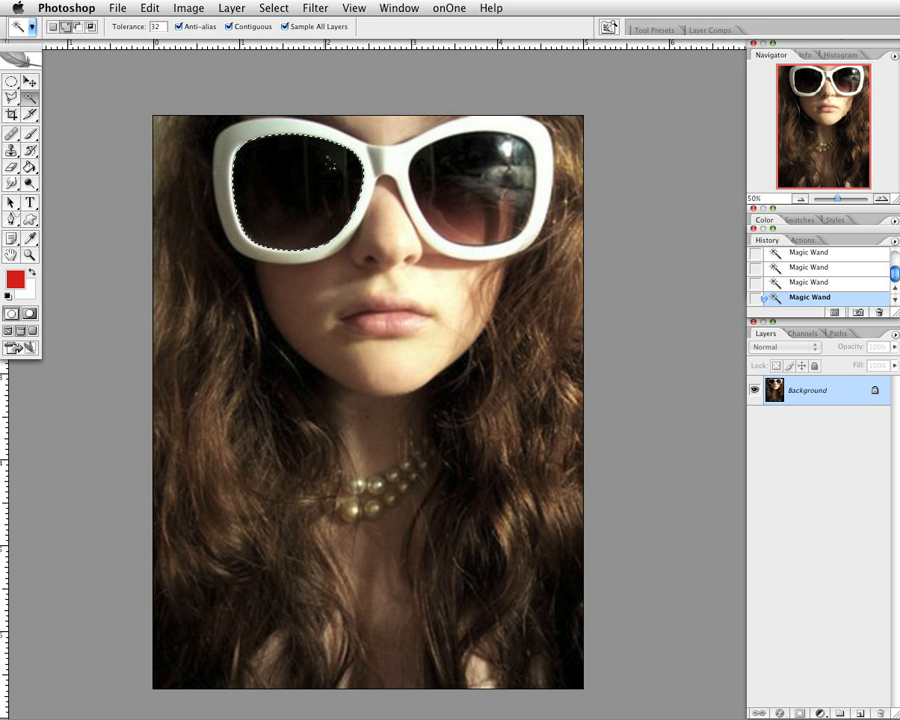
left_click(63, 27)
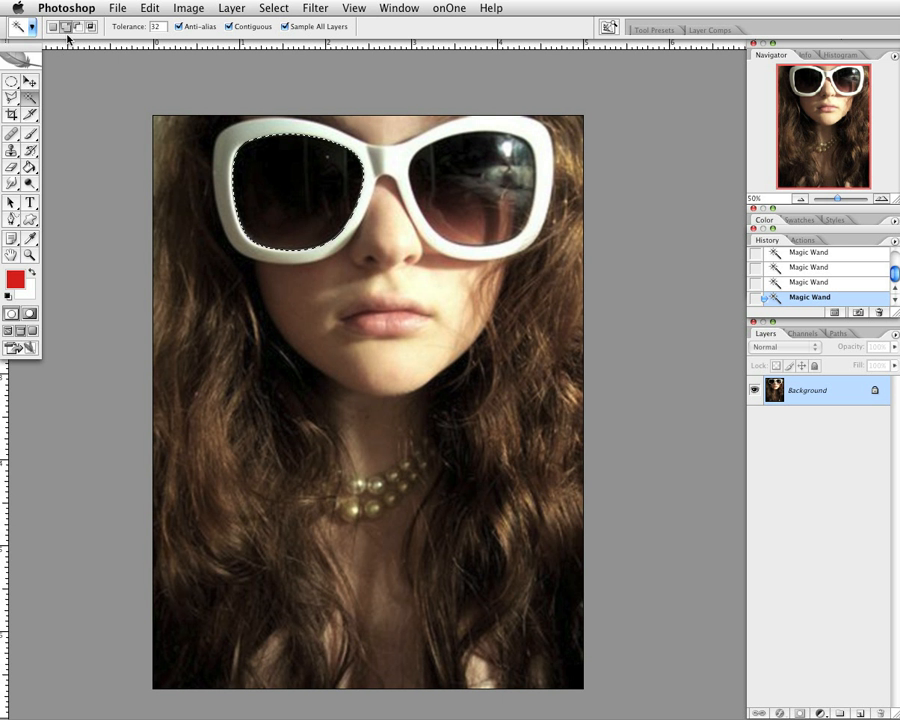
left_click(53, 27)
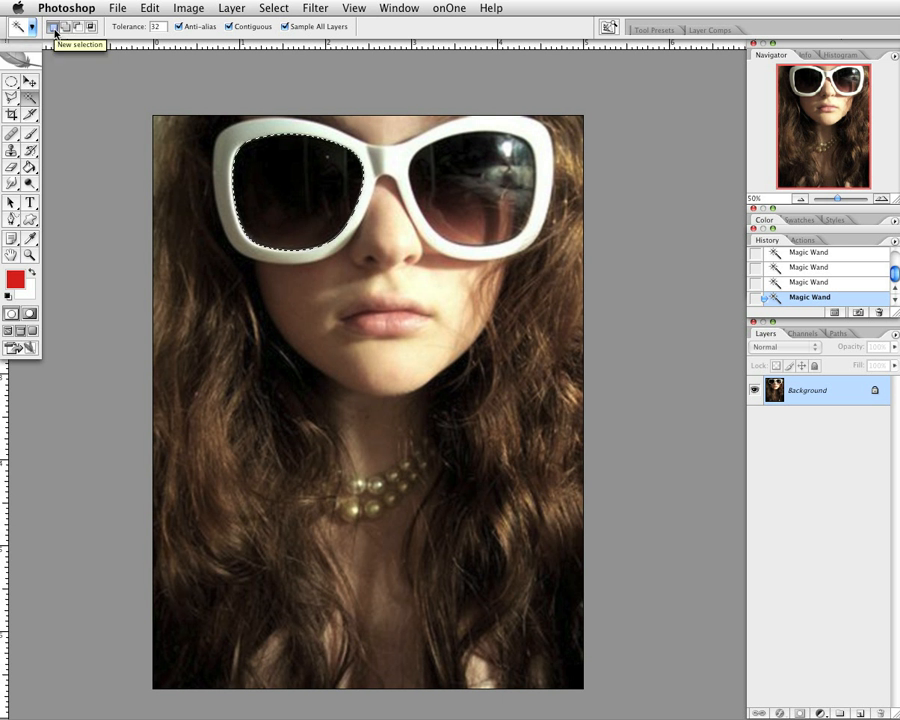
left_click(64, 27)
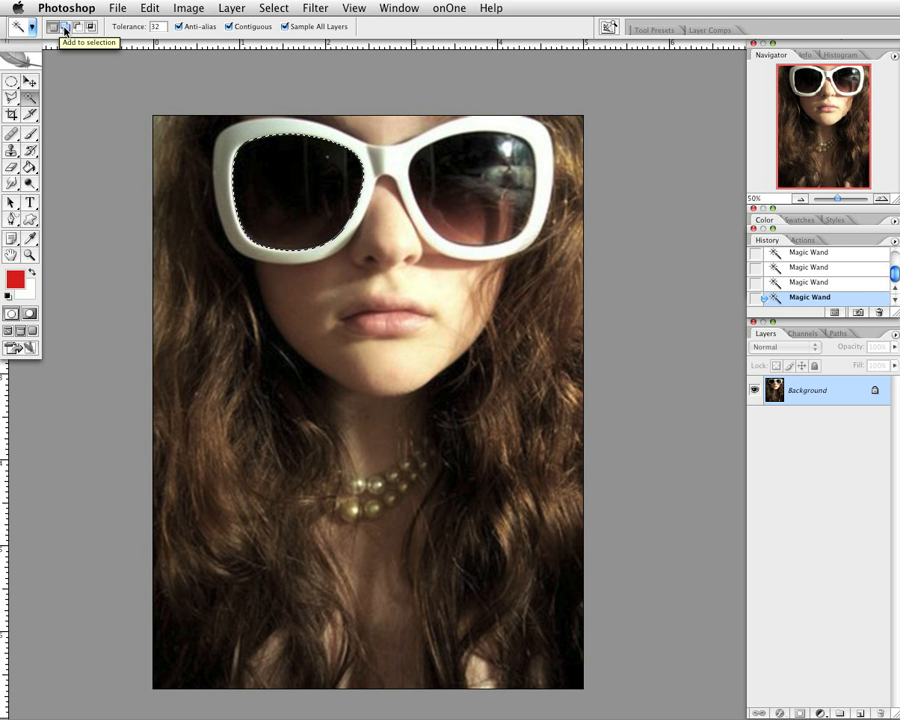
left_click(65, 28)
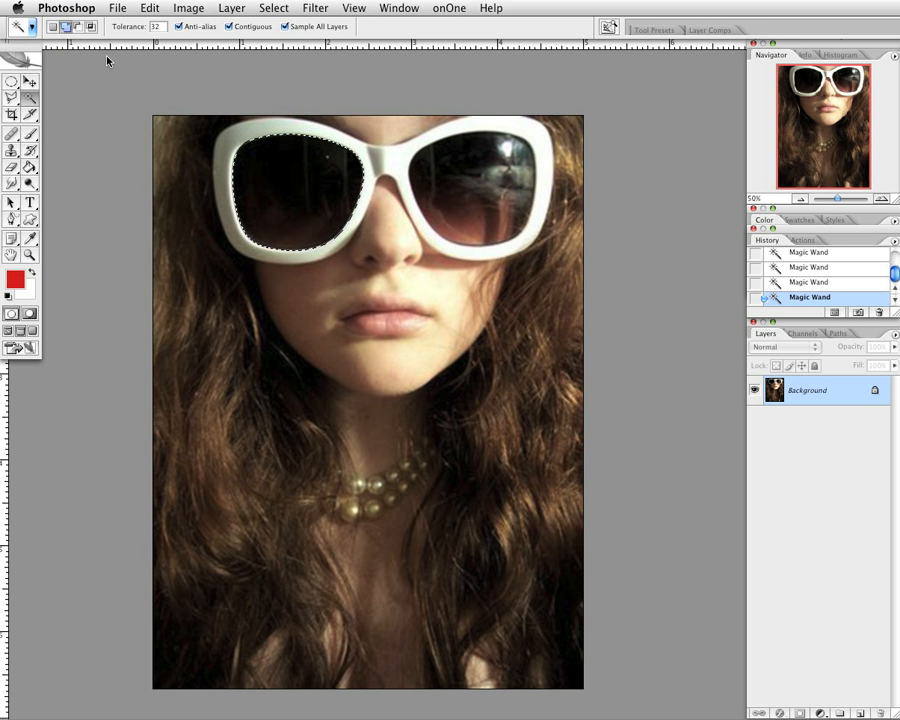
- Add the whole right sunglass lens to the selection, including its bright reflections and reddish lower patches
left_click(442, 186)
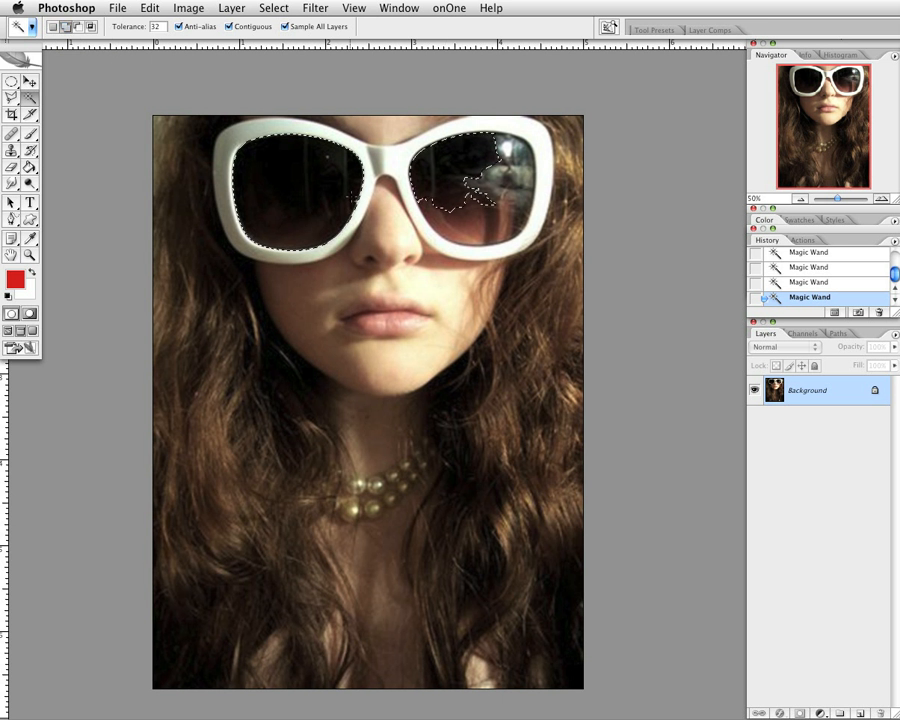
left_click(513, 217)
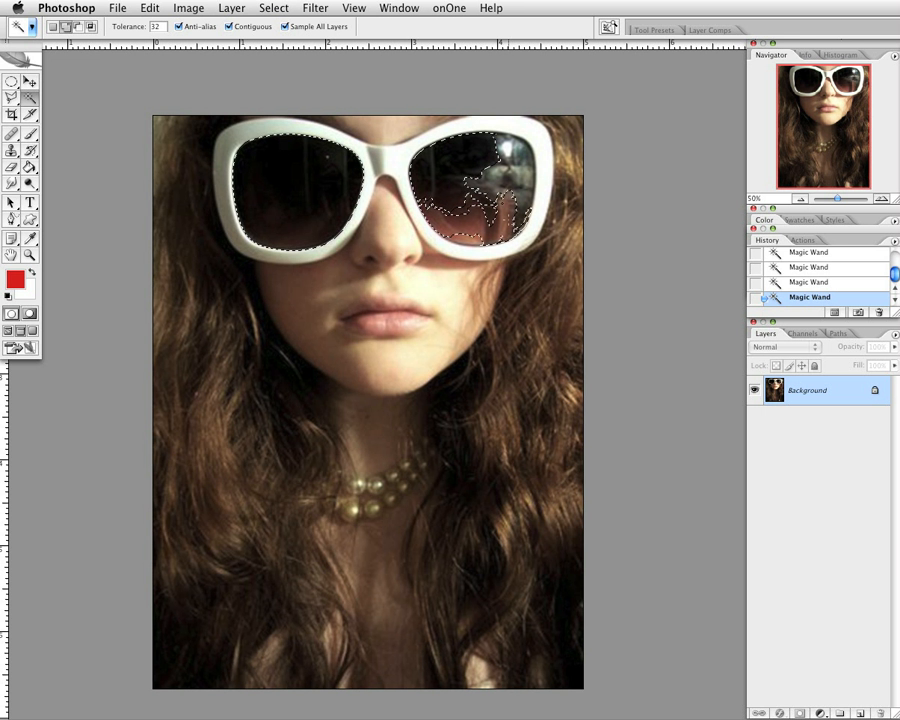
left_click(513, 178)
left_click(500, 152)
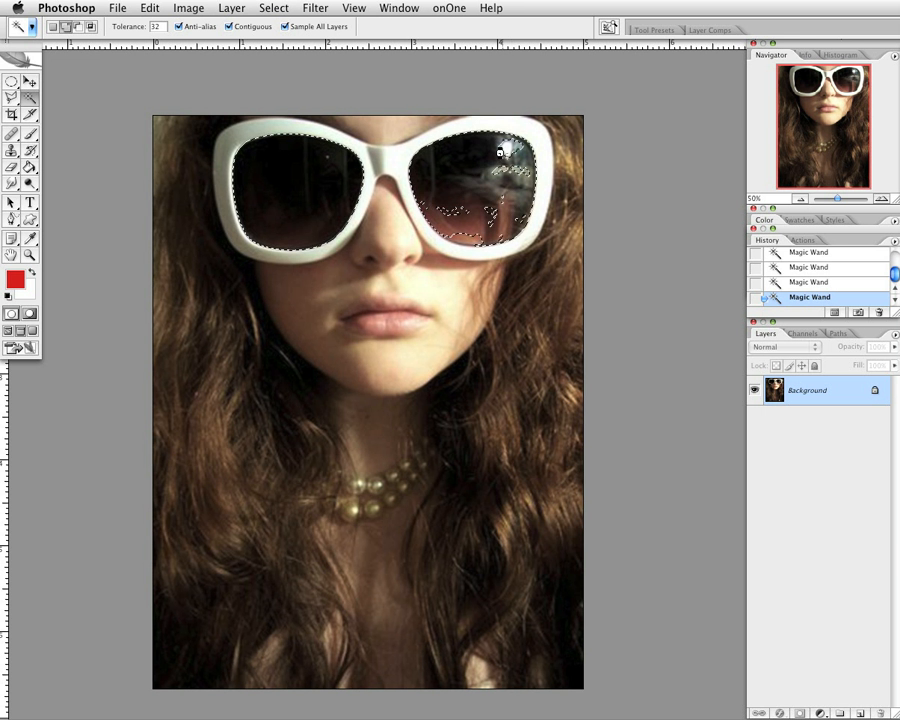
left_click(505, 151)
left_click(500, 157)
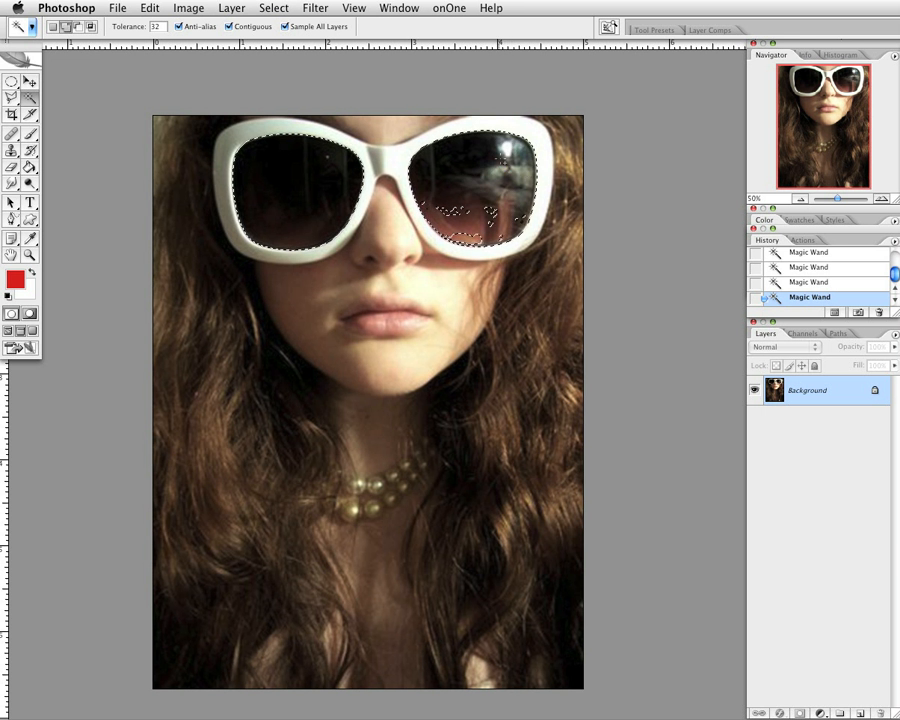
left_click(461, 213)
left_click(489, 210)
- Return the Magic Wand to New selection mode, keeping both lenses selected
left_click(79, 29)
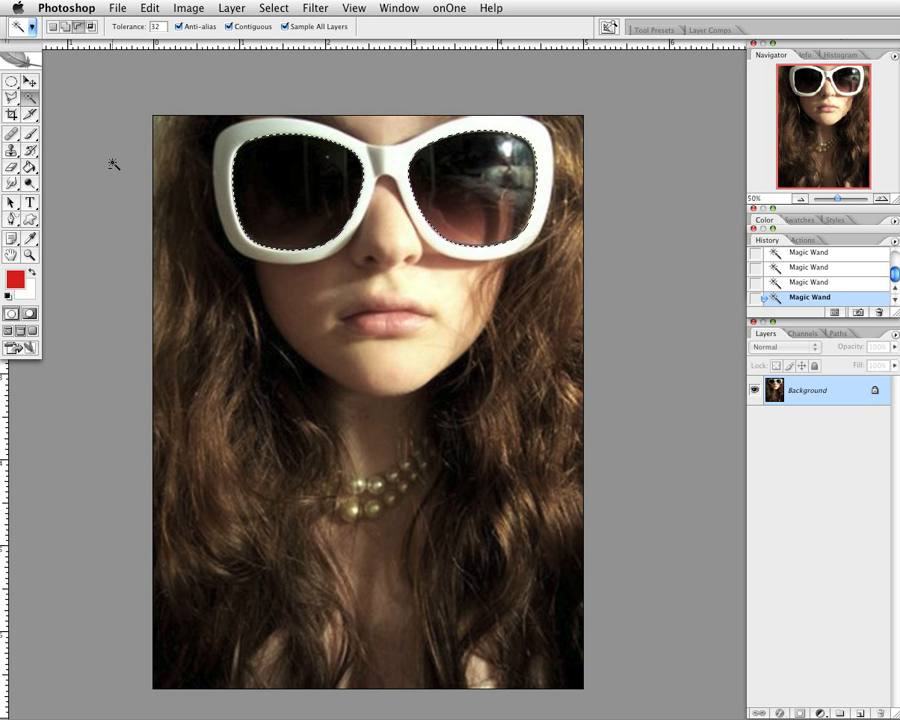
left_click(66, 27)
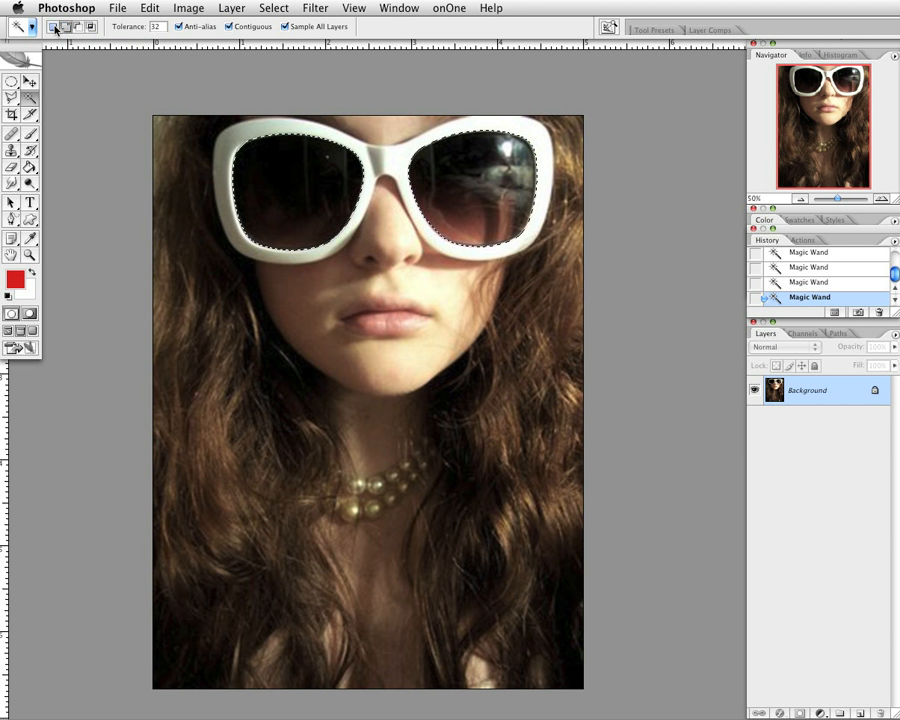
left_click(53, 27)
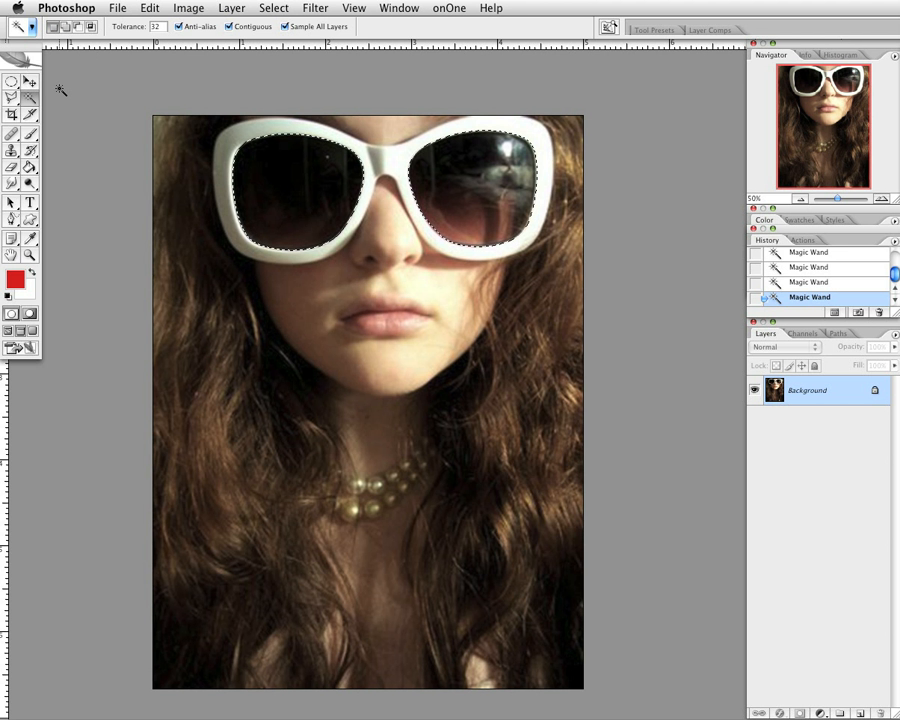
- Try adding the dark hair beside the face to the selection, and revert to the history state with only the lenses selected
key("shift")
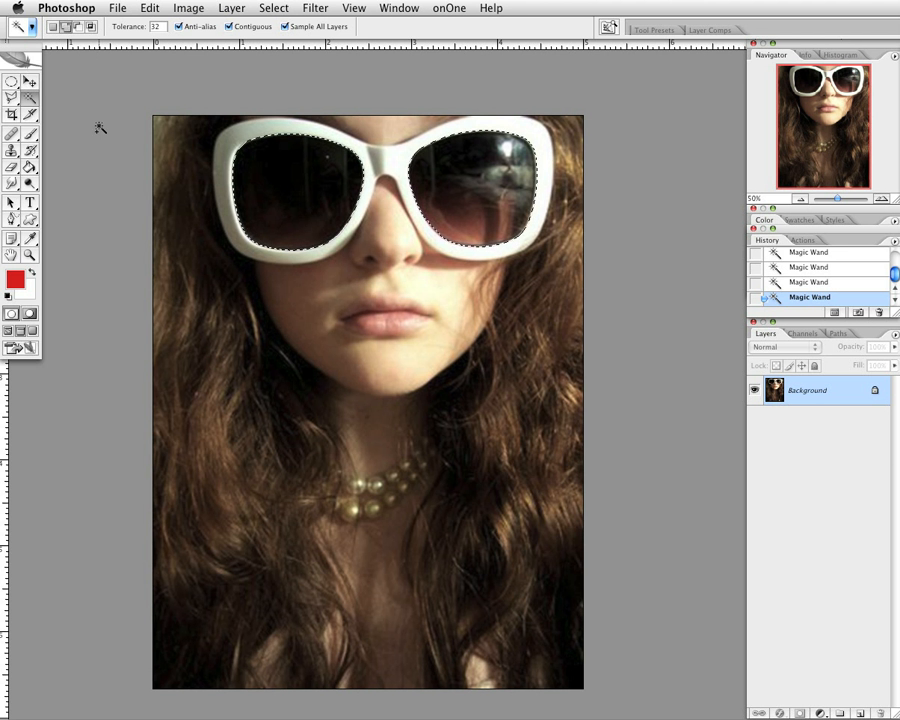
left_click(317, 387, "shift")
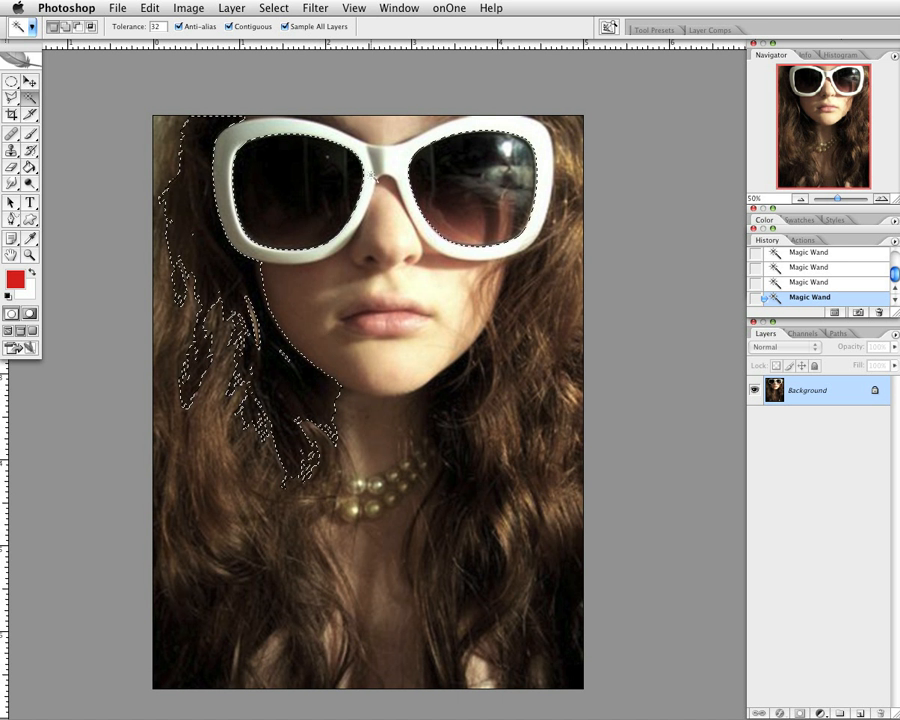
left_click(804, 284)
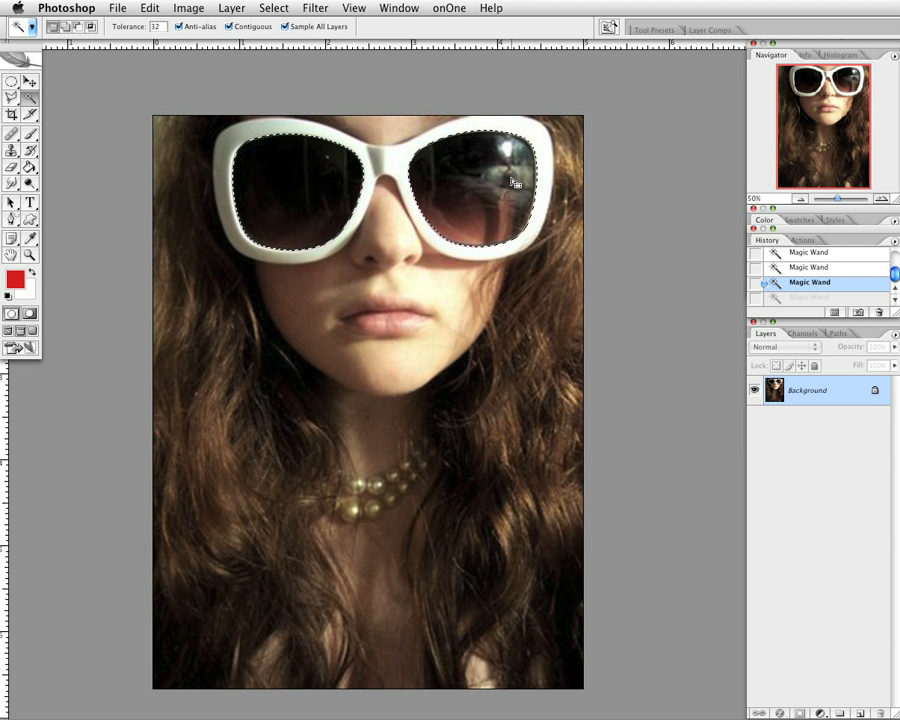
- Switch to the beaches_winter_sidewalk_reflection.jpg document and select its entire canvas
key("F9")
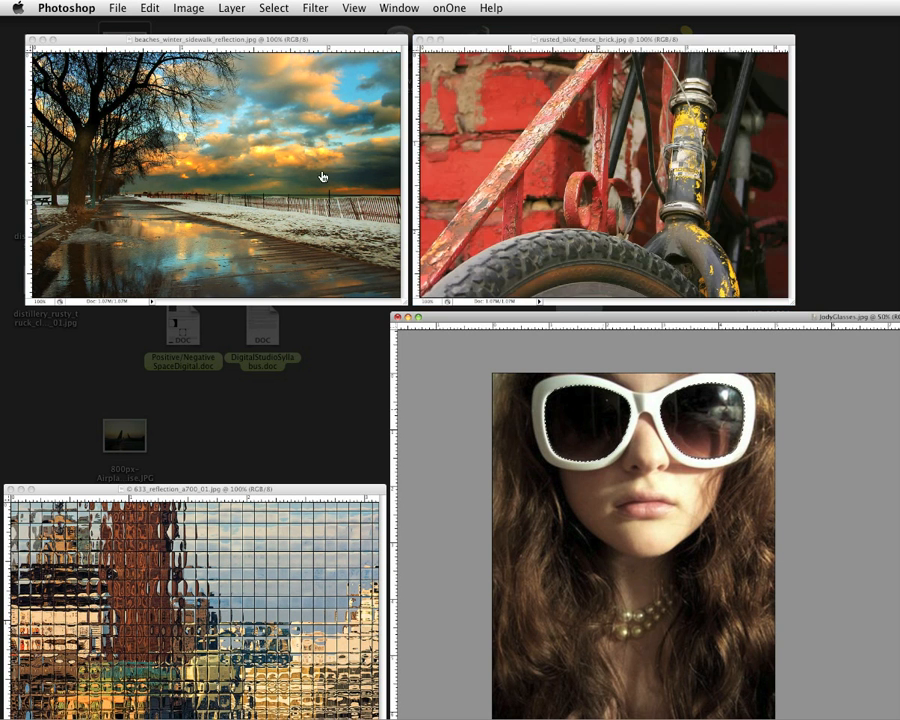
left_click(322, 177)
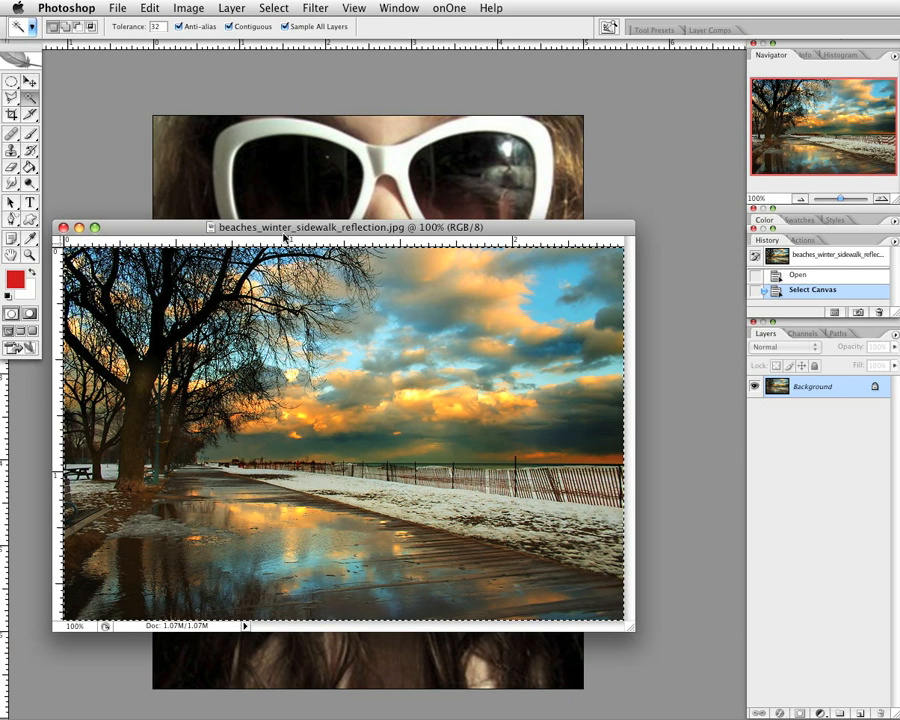
left_click_drag(285, 237, 291, 114)
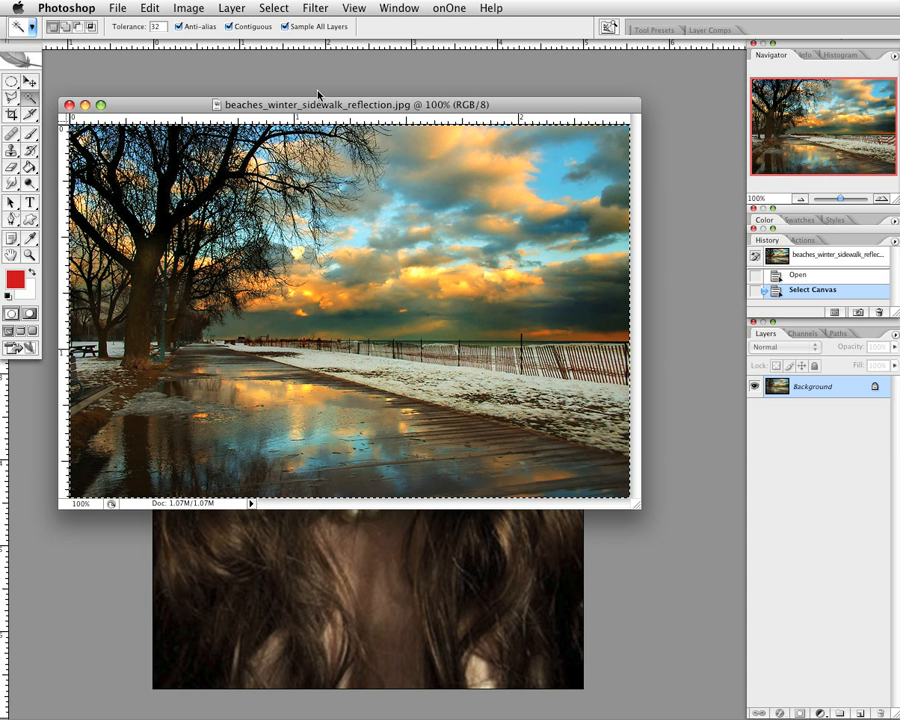
left_click(273, 8)
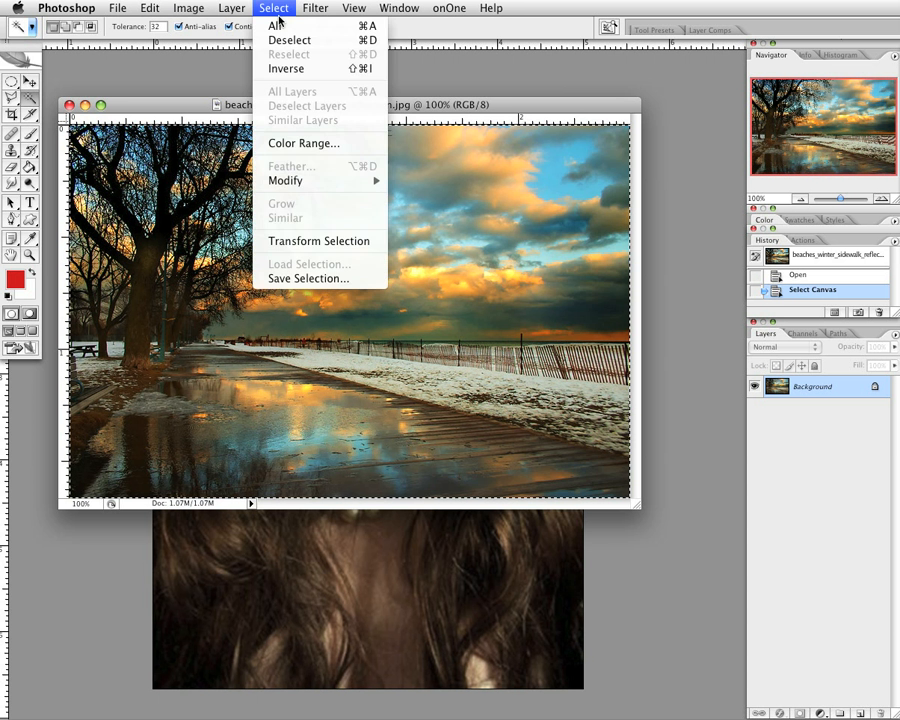
left_click(278, 25)
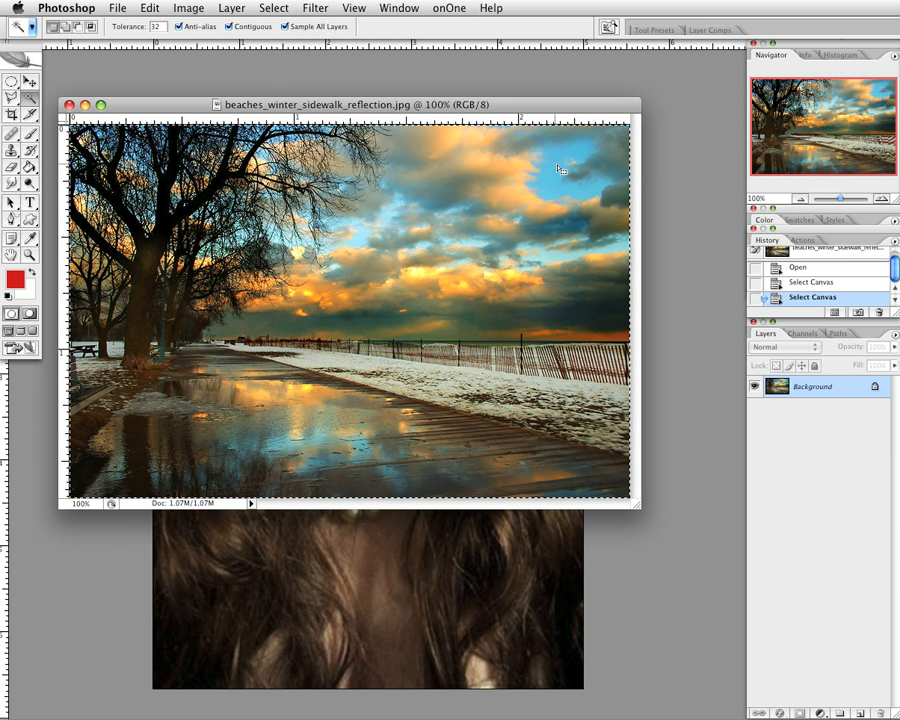
- Copy the selected landscape picture and close its document
left_click(189, 8)
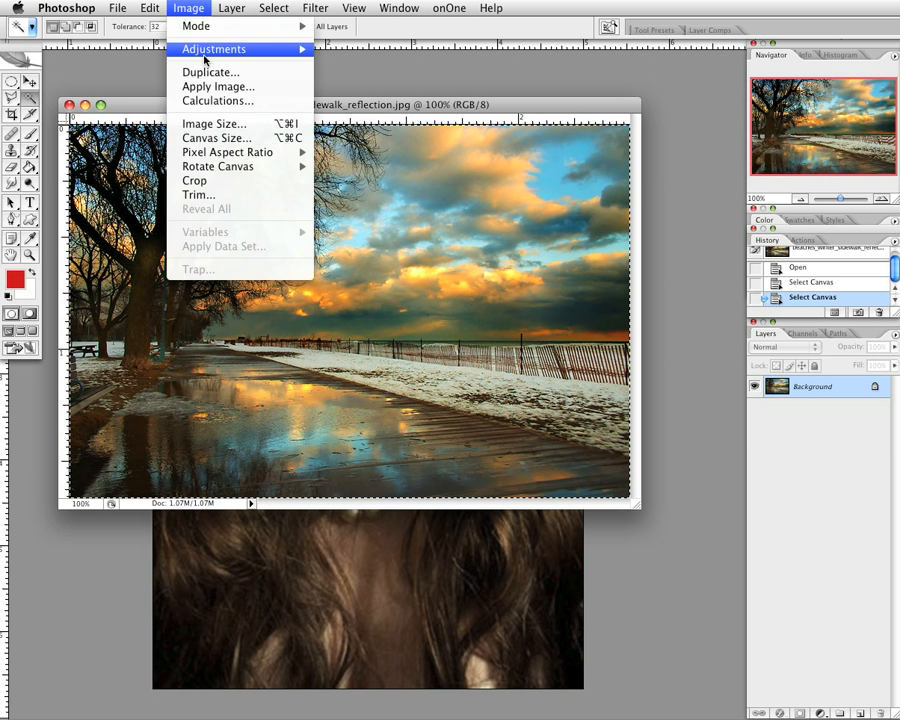
mouse_move(150, 8)
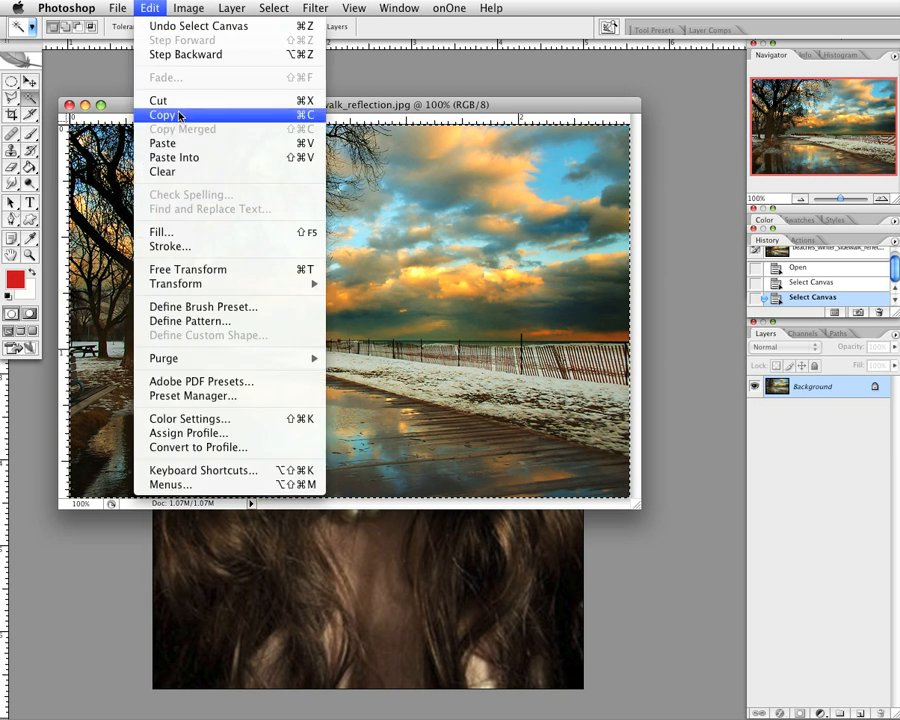
left_click(294, 116)
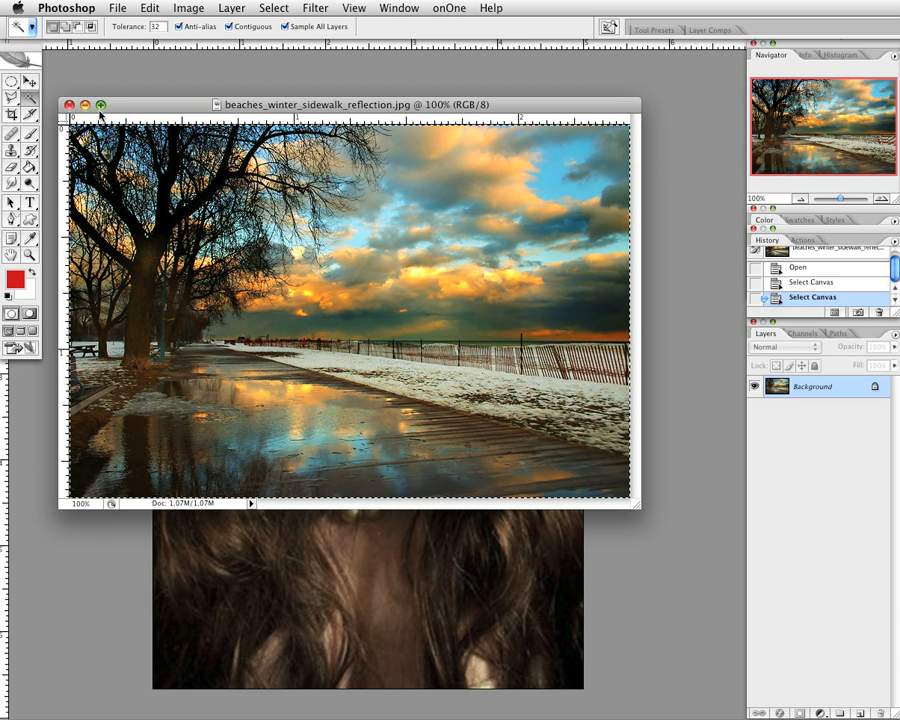
left_click(68, 105)
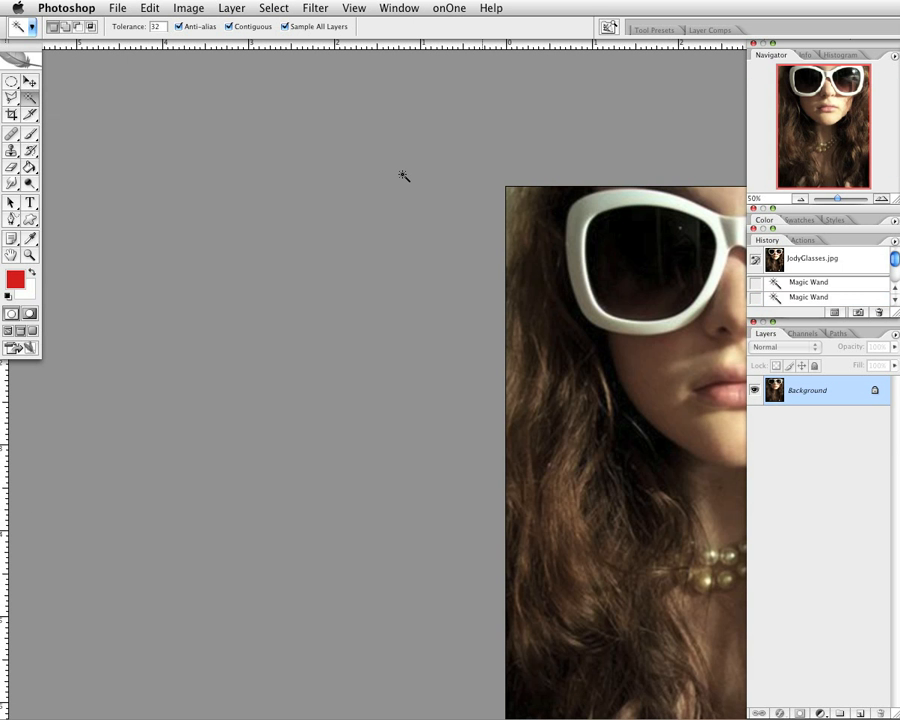
- Paste the copied landscape into the lens selection of the JodyGlasses.jpg portrait with Paste Into
left_click(592, 279)
left_click_drag(592, 279, 210, 192)
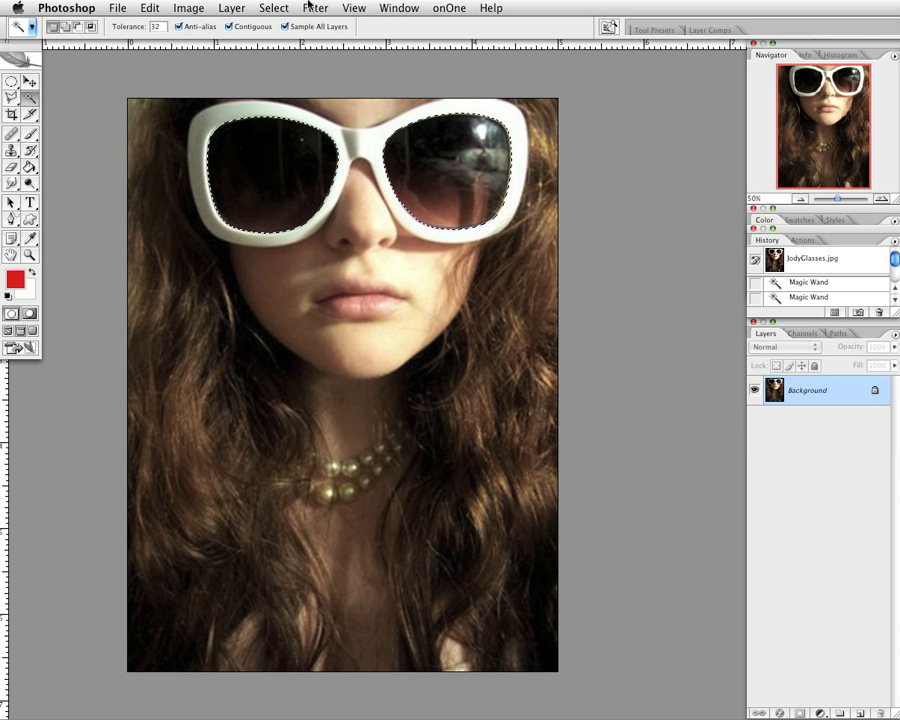
left_click(178, 7)
mouse_move(150, 8)
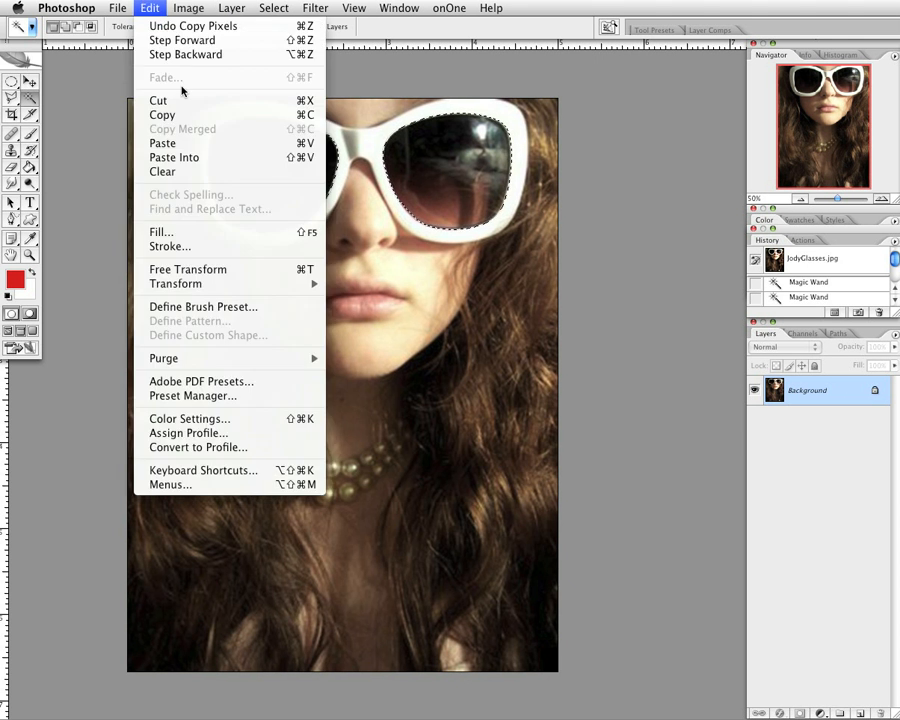
left_click(275, 163)
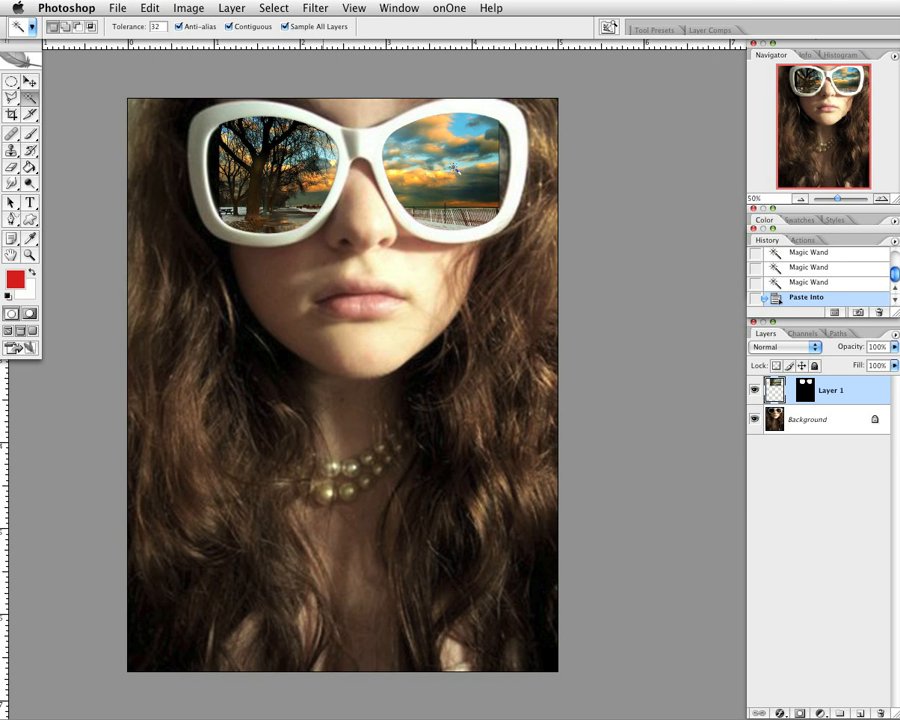
- Shift the pasted landscape leftward and slightly down with the Move tool so it fills the left lens
left_click(33, 83)
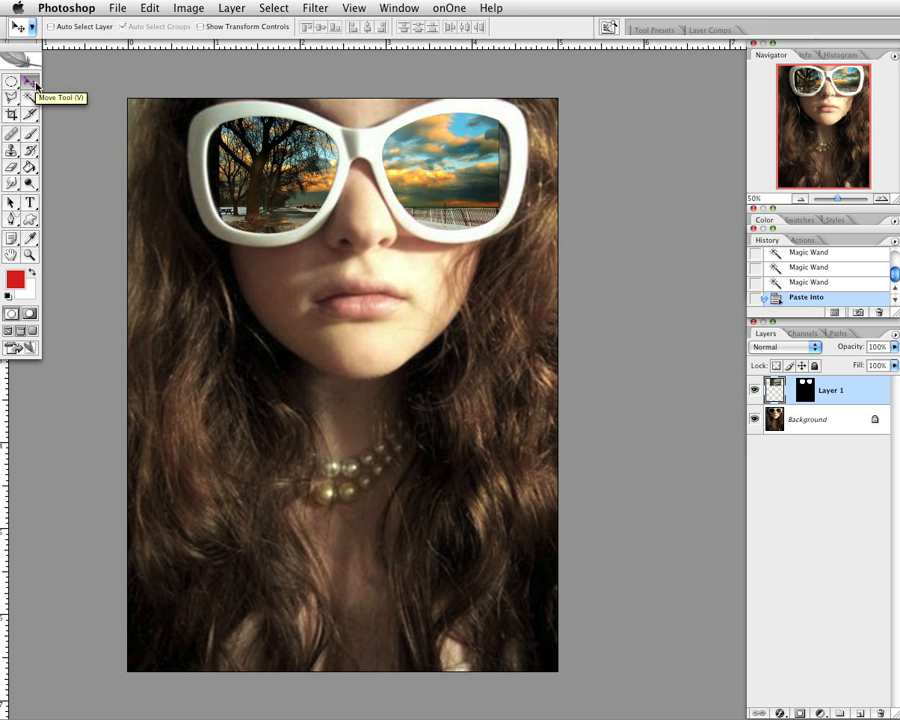
mouse_move(233, 176)
left_mouse_down()
mouse_move(243, 201)
mouse_move(211, 192)
mouse_move(231, 187)
left_mouse_up()
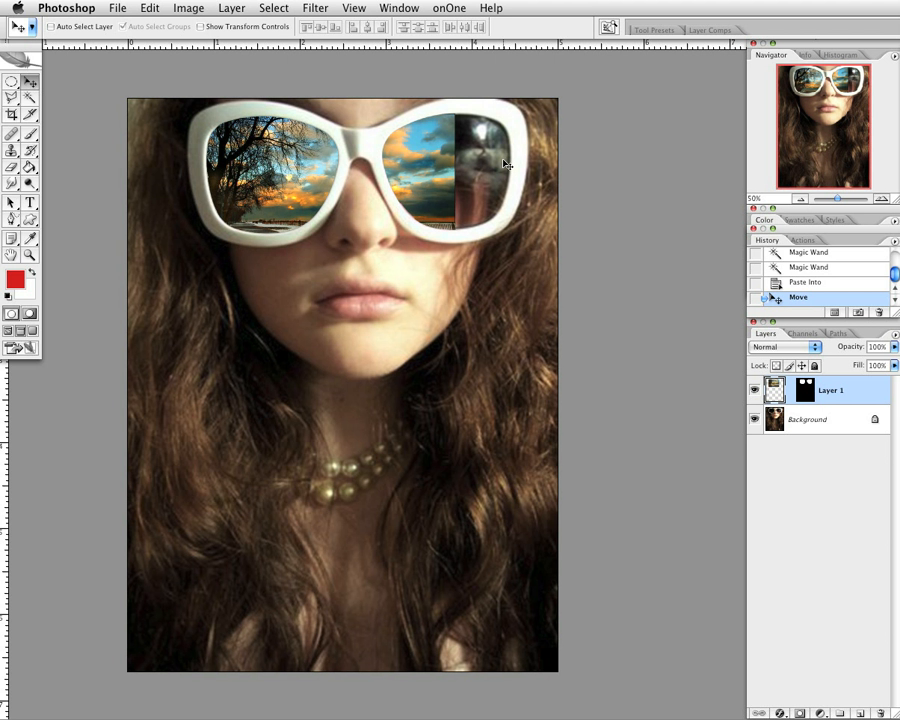
- Try enlarging the pasted landscape with Free Transform to 213.6% width and 187.5% height, repositioning it so it covers both lenses
left_click(180, 8)
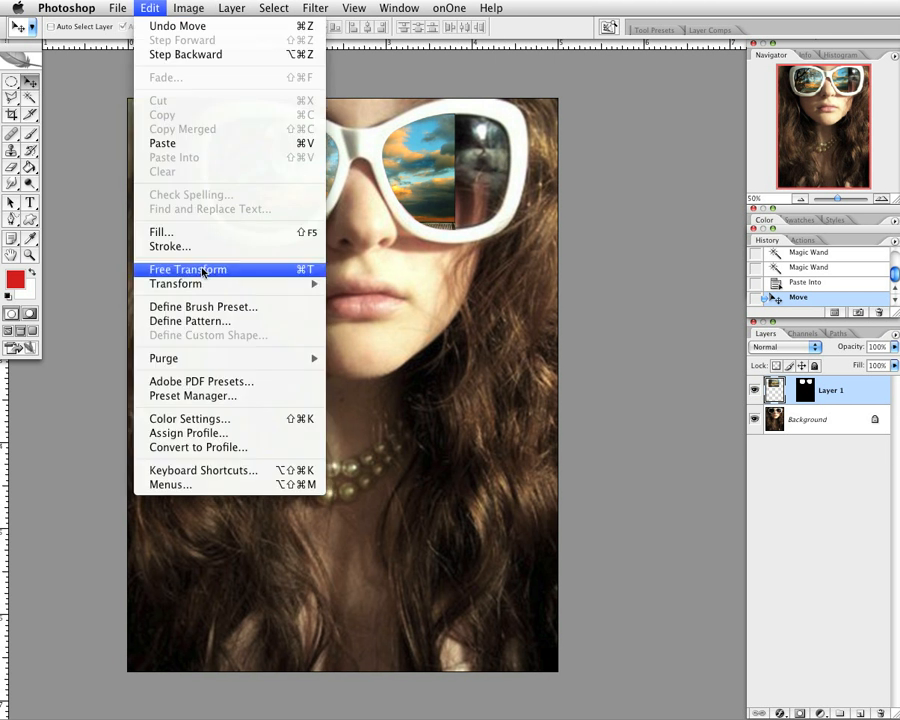
left_click(303, 272)
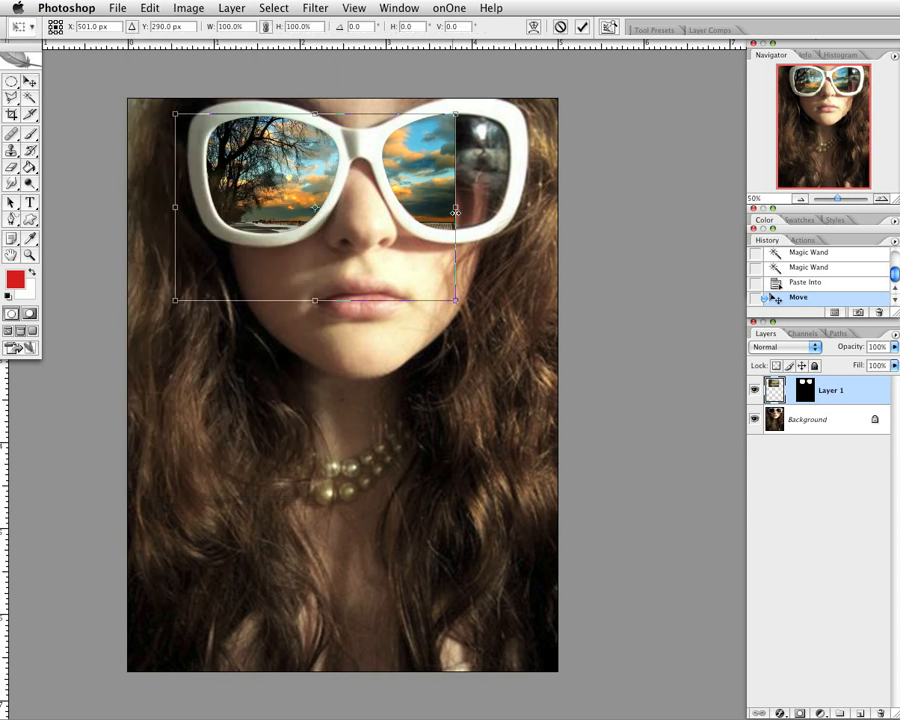
left_click_drag(455, 206, 617, 181)
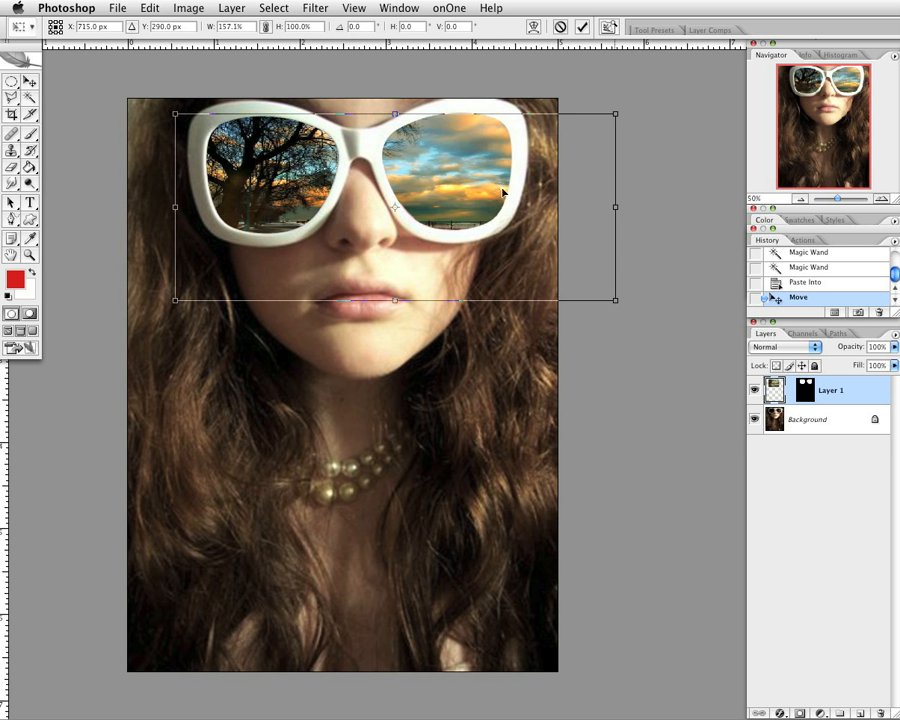
left_click_drag(503, 192, 357, 153)
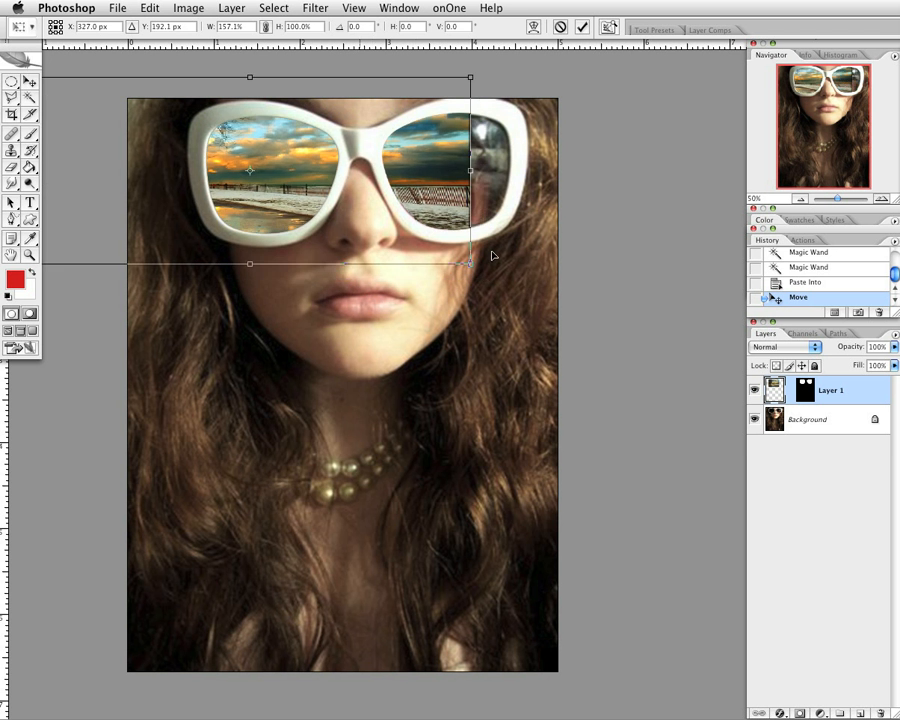
left_click_drag(472, 265, 556, 356)
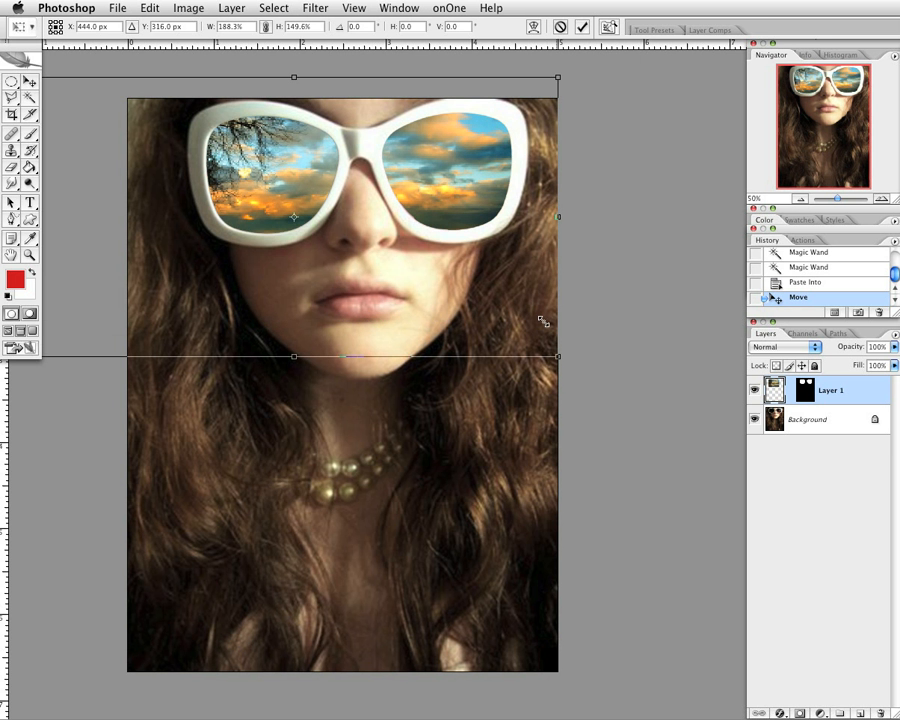
left_click_drag(483, 209, 427, 186)
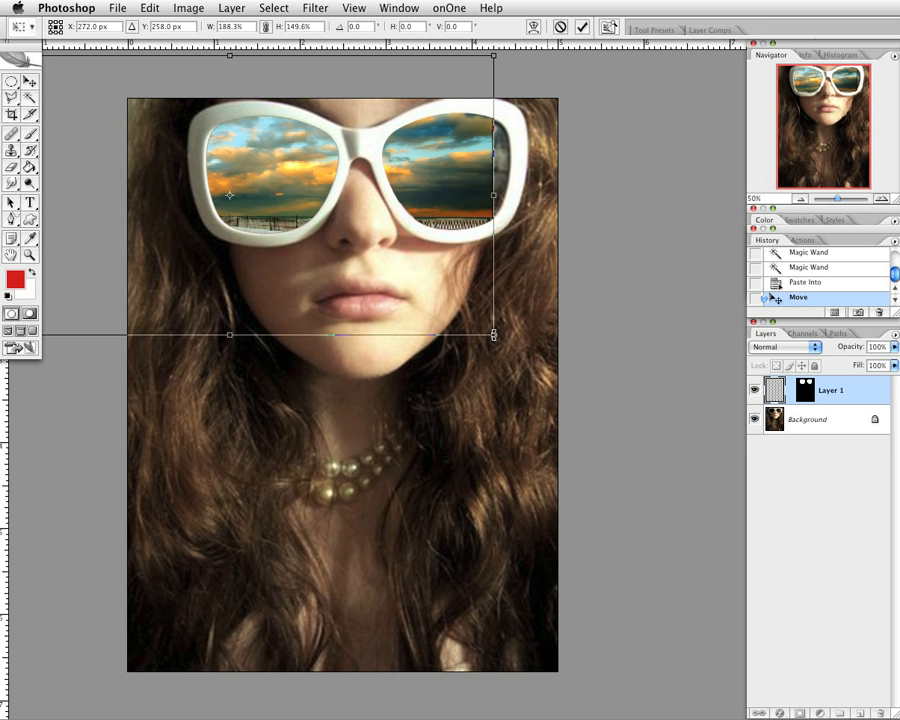
left_click_drag(494, 335, 566, 405)
left_click_drag(431, 199, 395, 180)
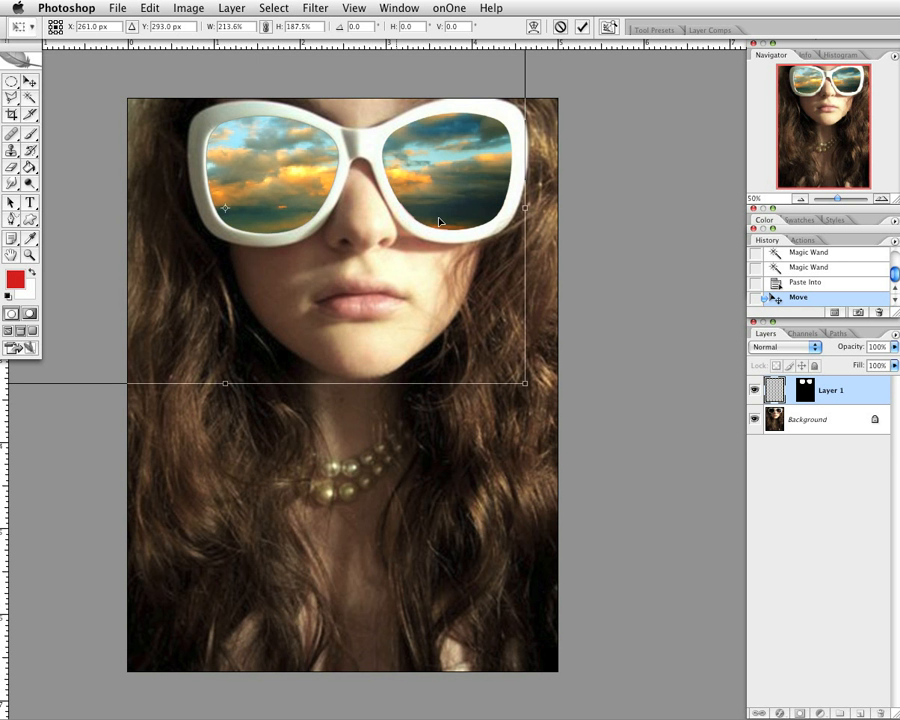
key("Return")
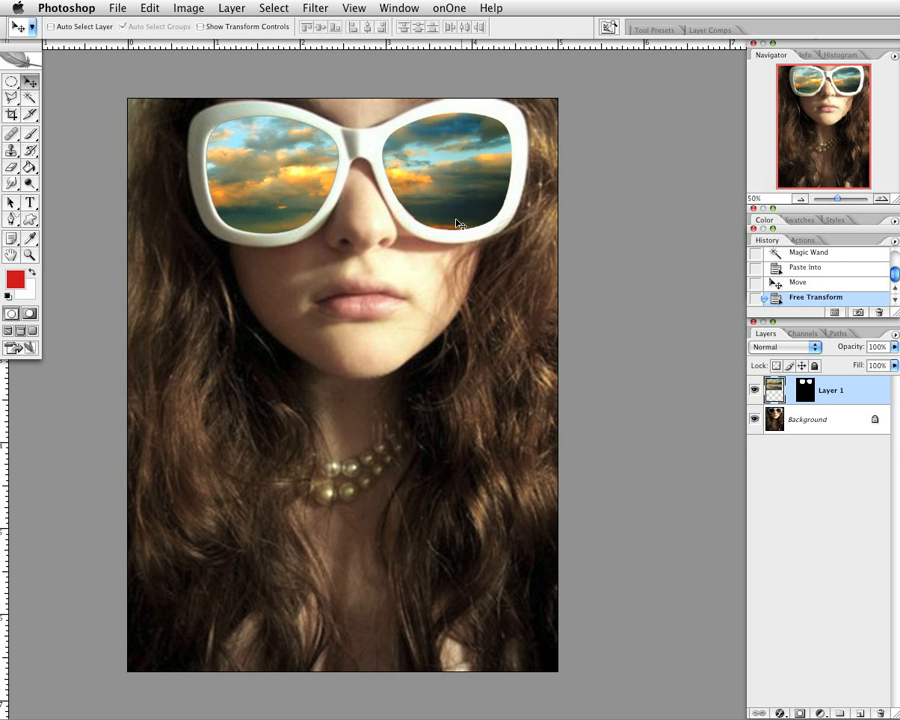
- Try other positions for the enlarged landscape inside the lenses, and undo the repositioning and the Free Transform
left_click_drag(458, 224, 466, 186)
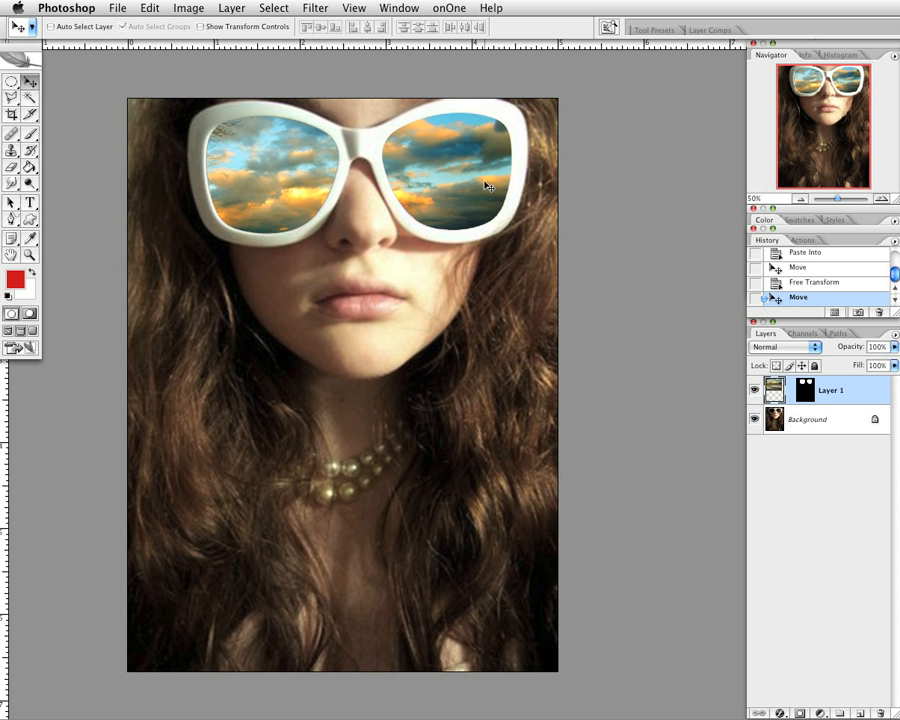
left_click_drag(487, 186, 530, 240)
left_click_drag(769, 269, 659, 219)
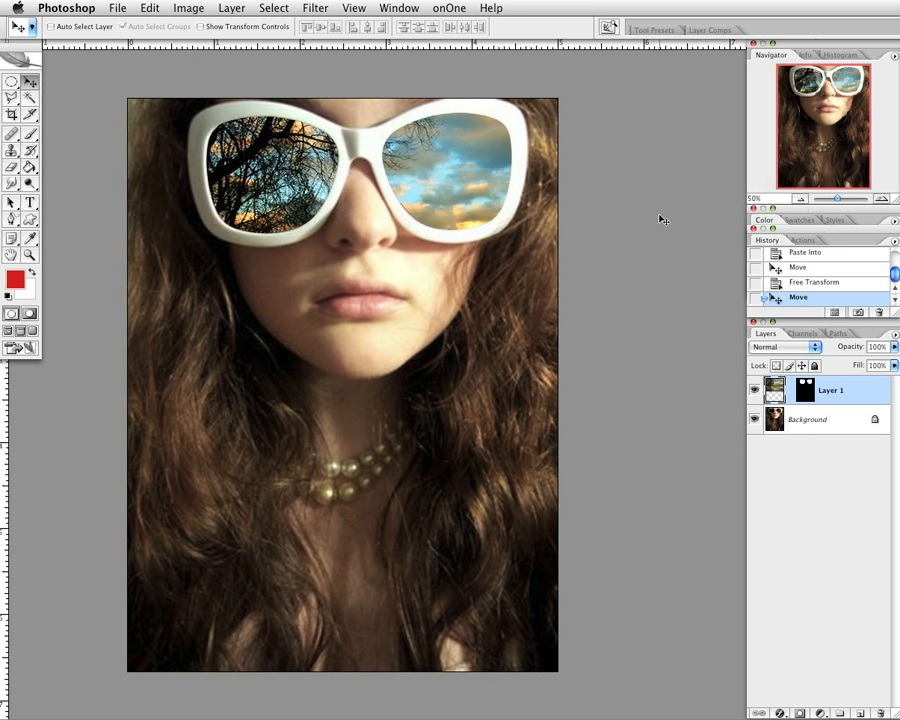
key("ctrl+alt+z")
key("ctrl+alt+z")
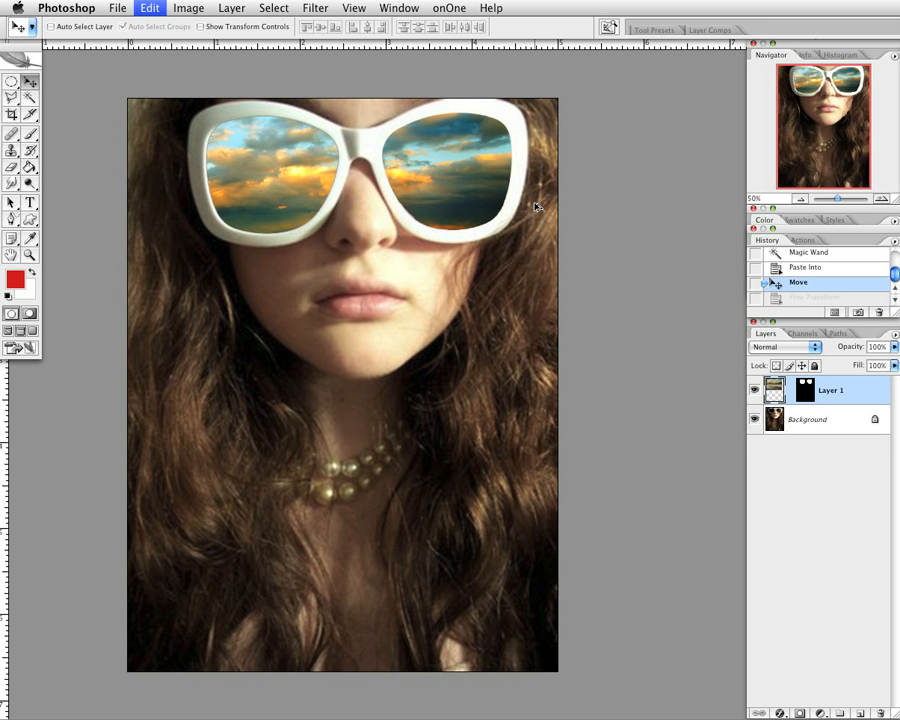
- Scale the pasted landscape proportionally to about 140.7% with Free Transform and position it so it fills both lenses
left_click_drag(536, 206, 432, 176)
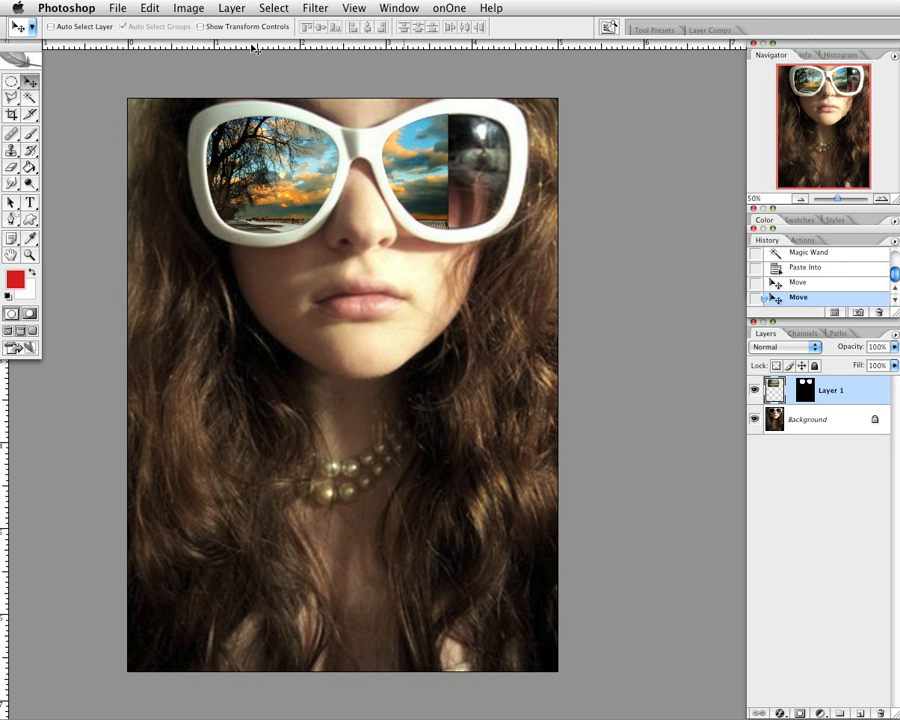
left_click(149, 8)
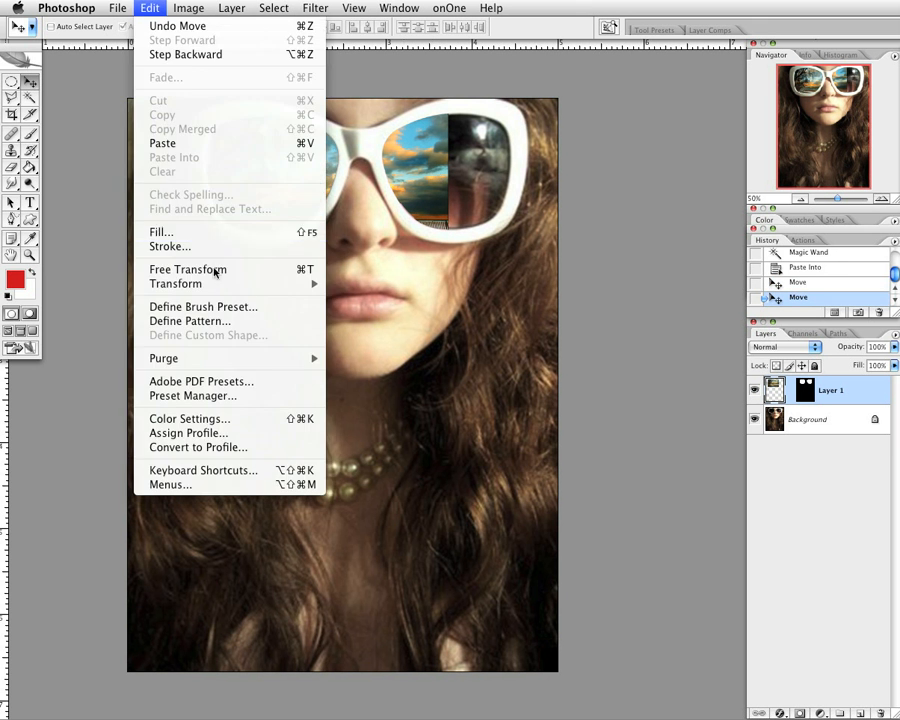
left_click(214, 272)
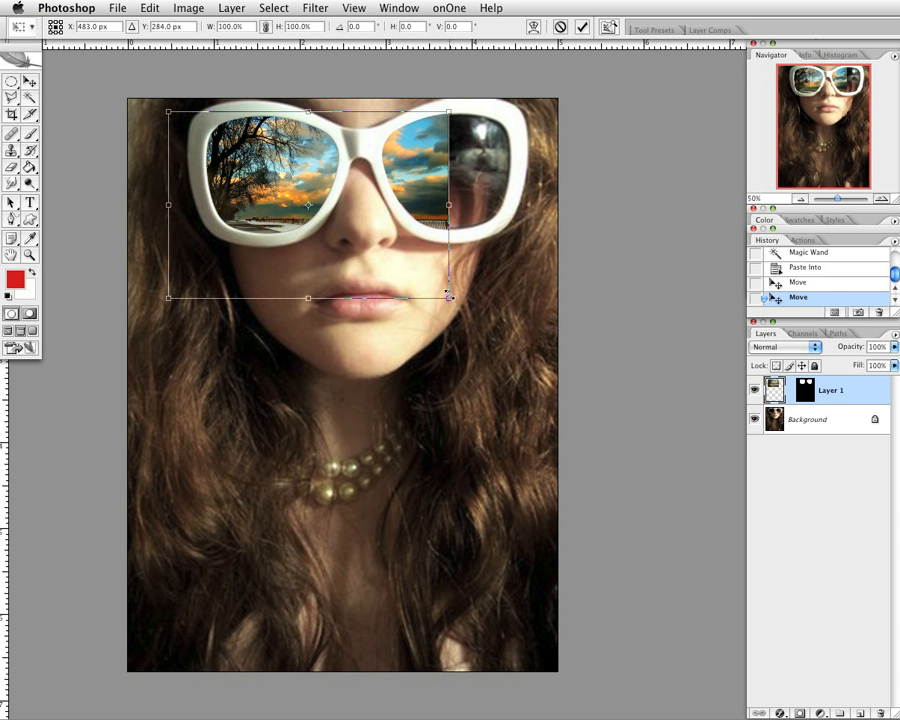
left_click_drag(449, 297, 569, 362)
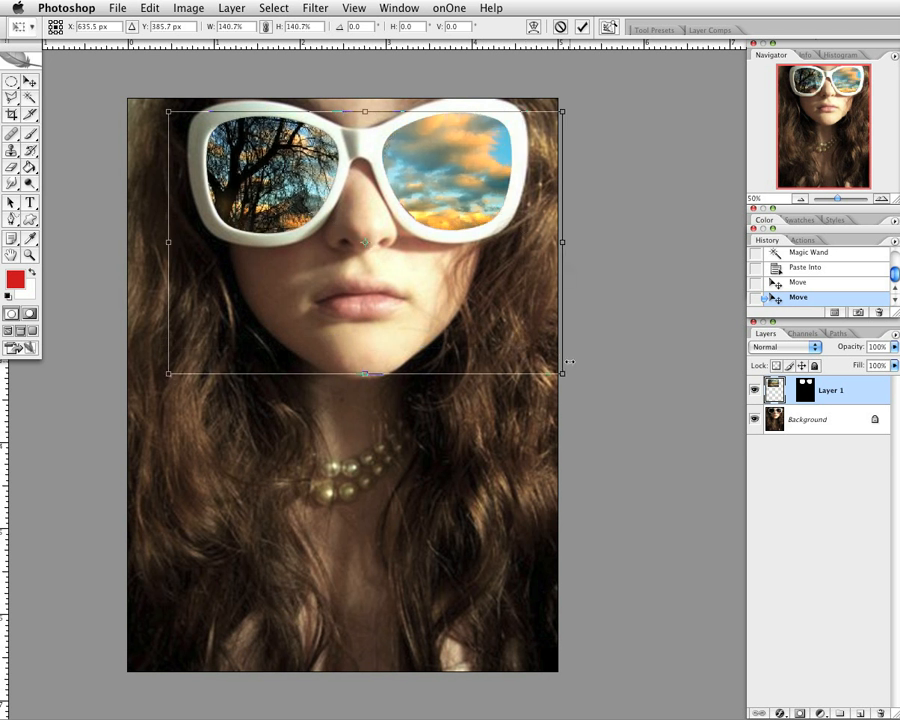
key("Return")
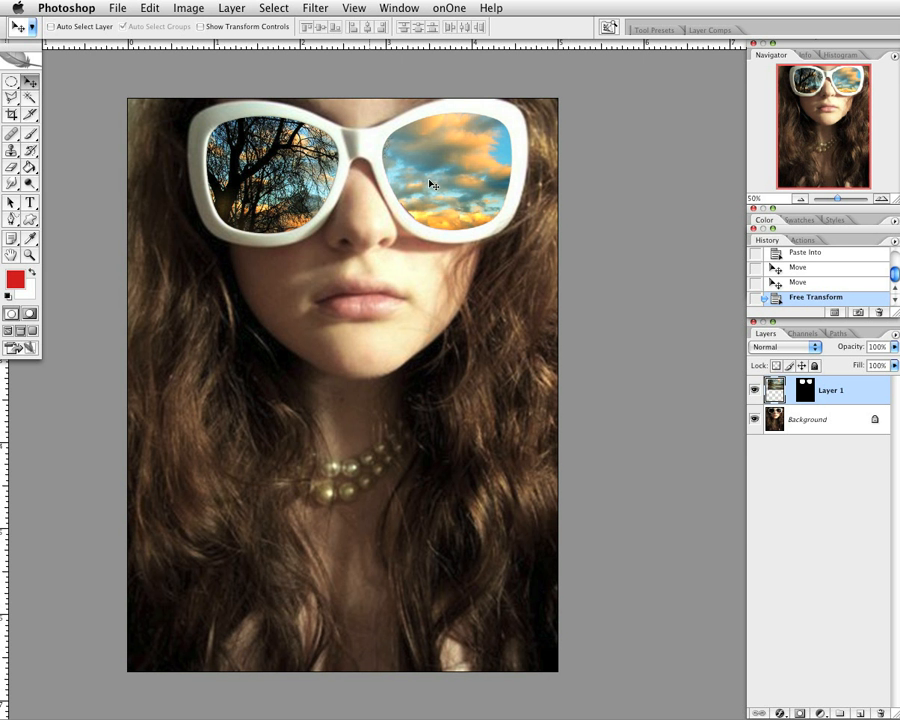
left_click_drag(433, 185, 398, 182)
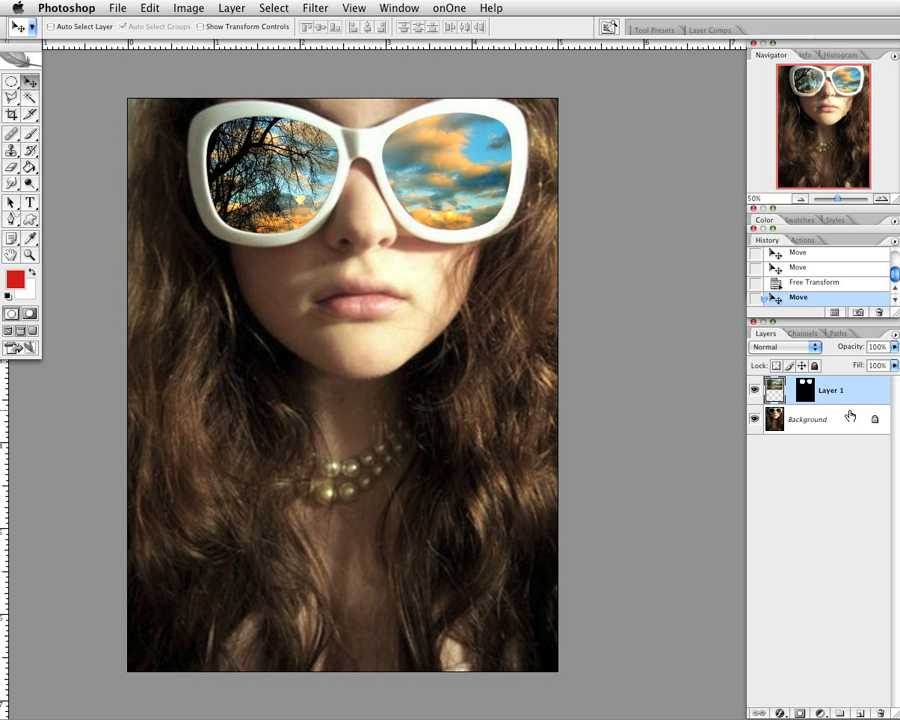
- View the portrait through the Blue channel alone, and show the Green and Red channels again
left_click(805, 334)
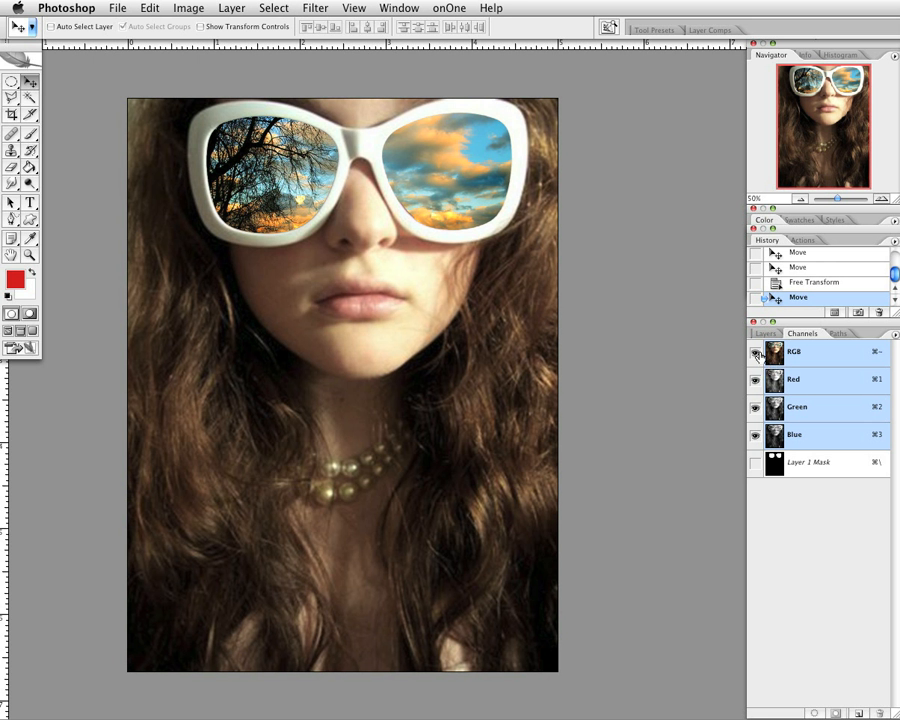
left_click_drag(757, 353, 757, 381)
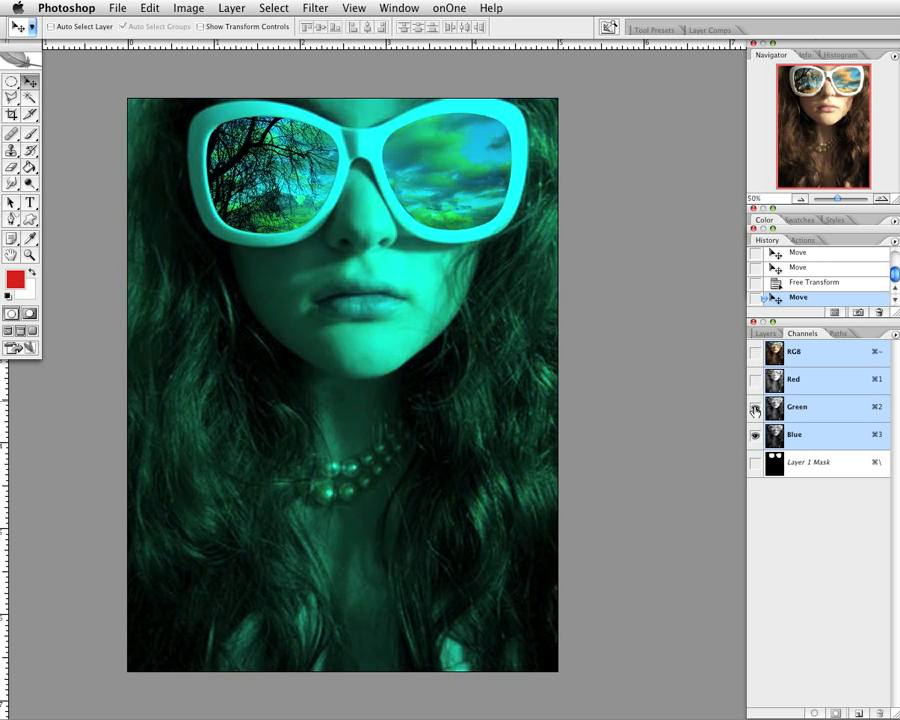
left_click(755, 409)
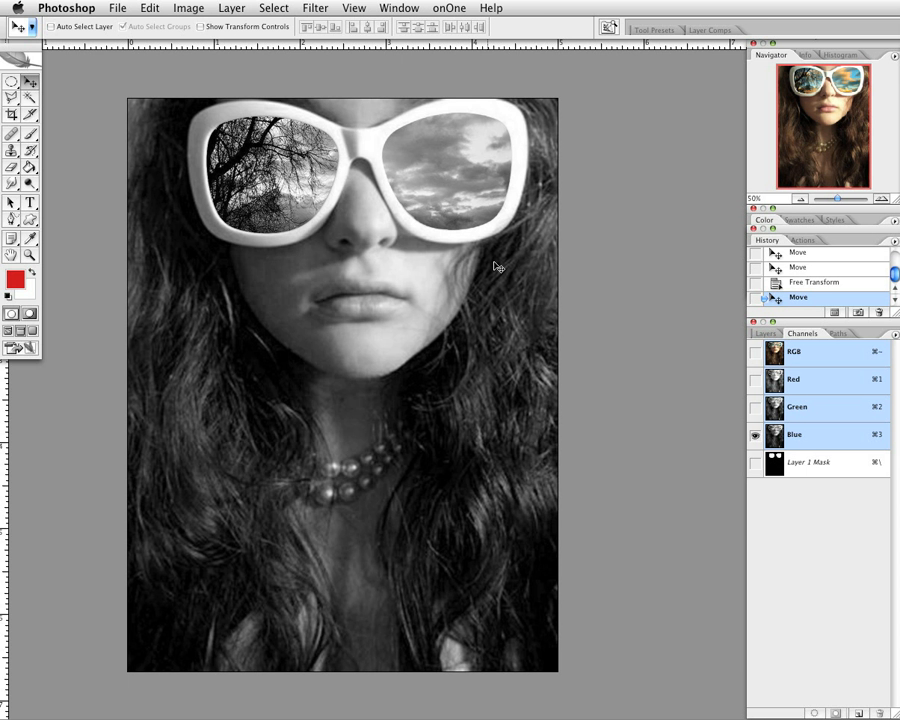
left_click(756, 408)
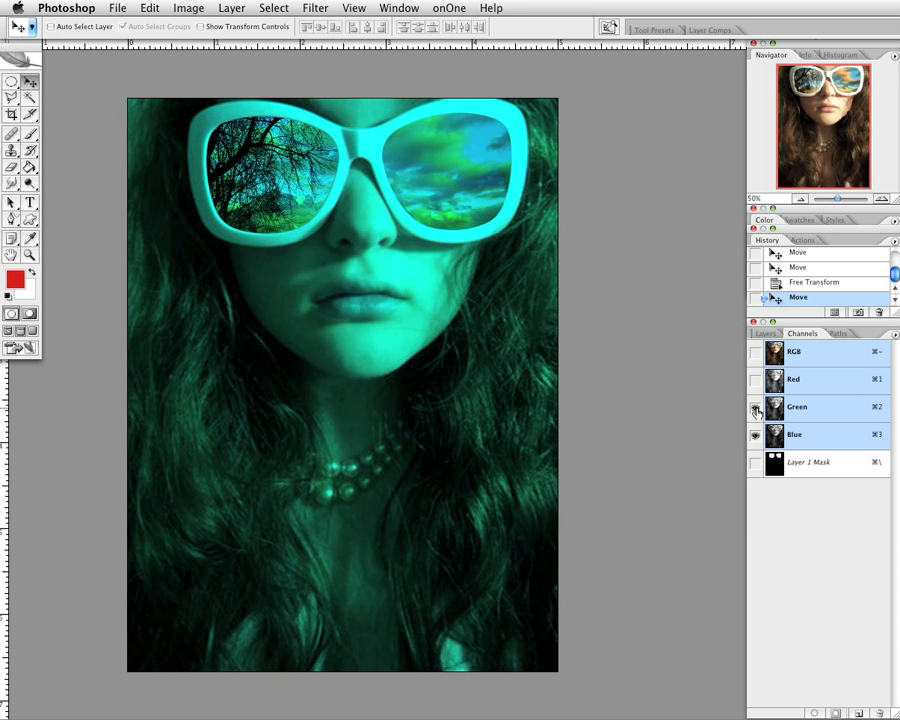
left_click(756, 381)
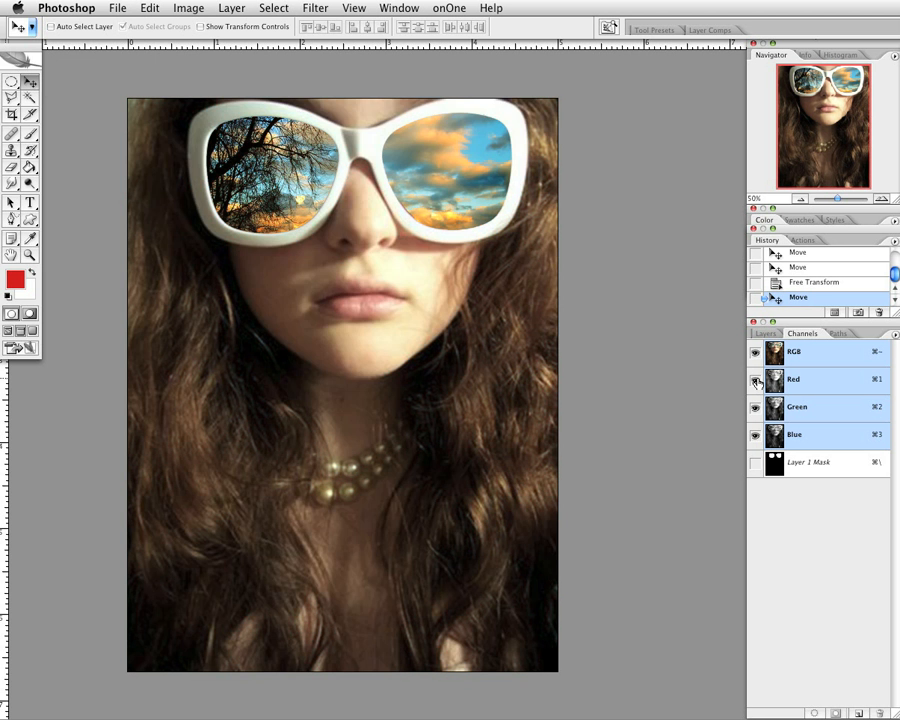
- Compare the portrait with the Blue and Green channels hidden in turn, ending with all color channels shown
left_click(756, 437)
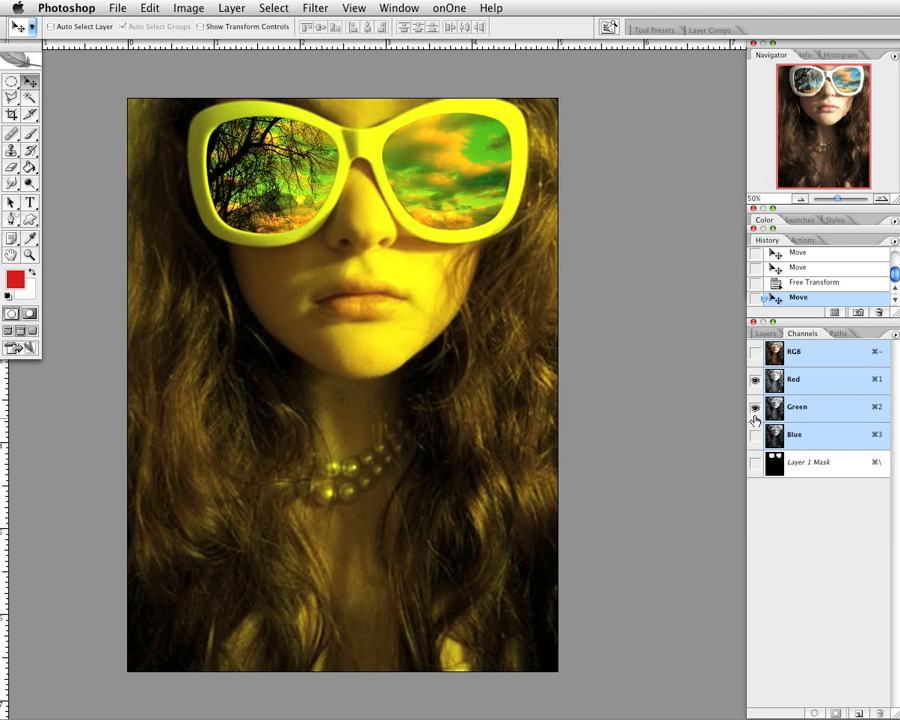
left_click(755, 409)
left_click(755, 409)
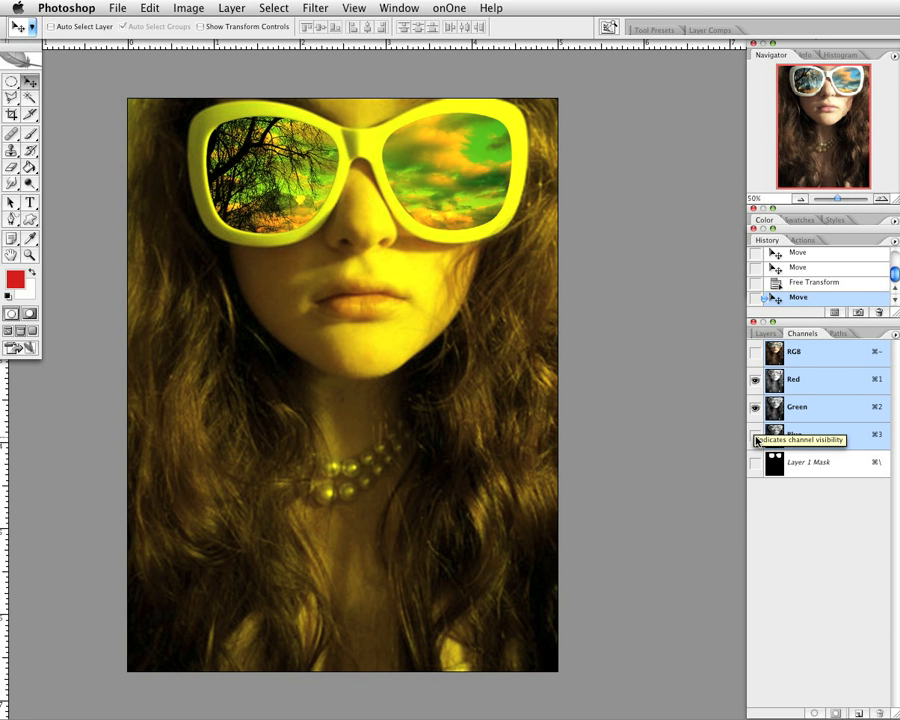
left_click(755, 436)
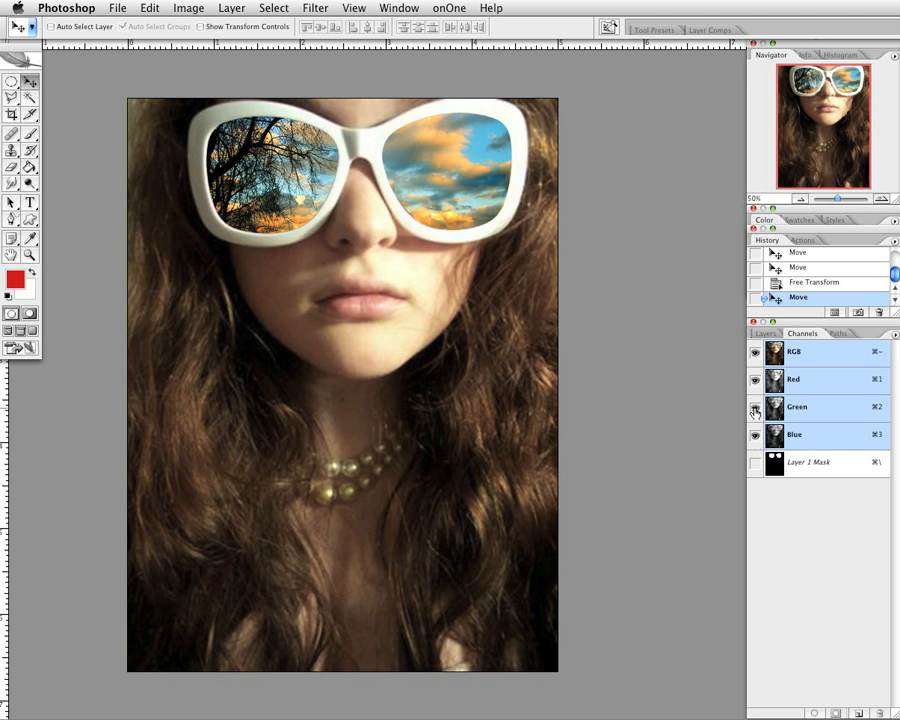
left_click(755, 408)
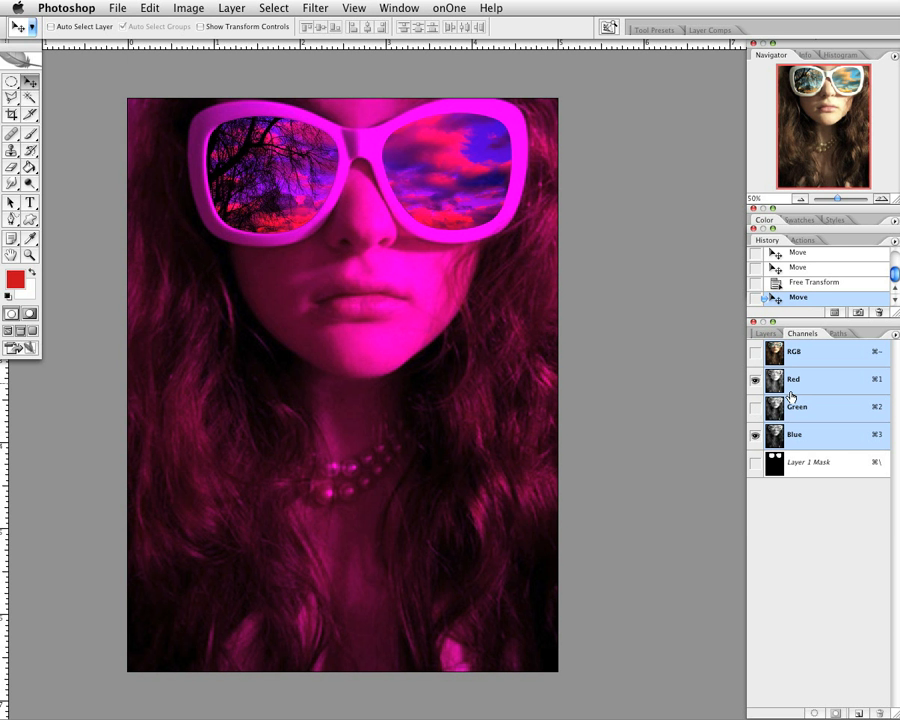
left_click(756, 408)
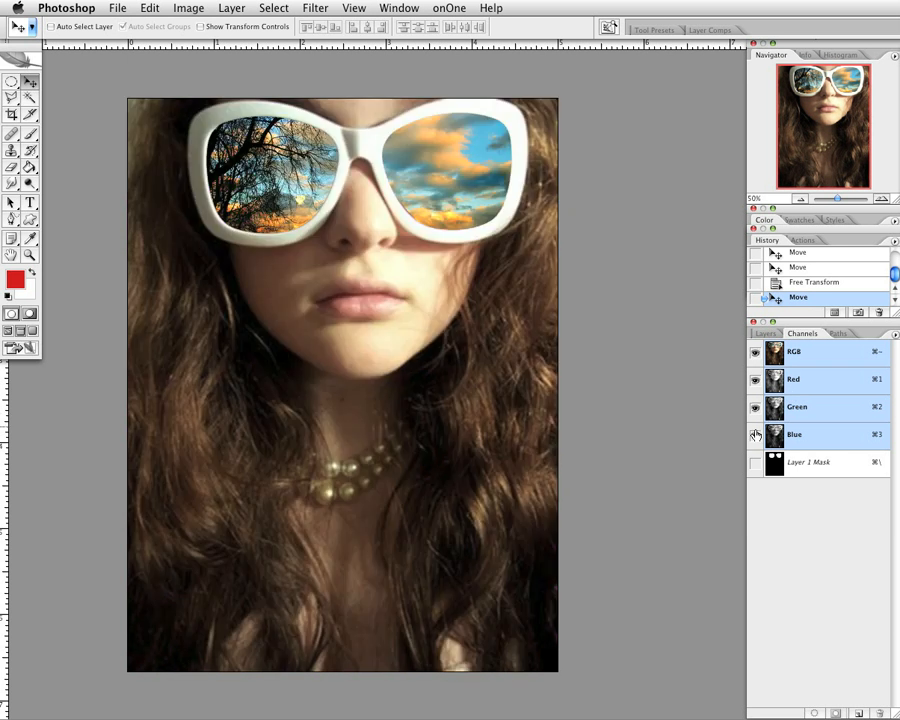
left_click(756, 435)
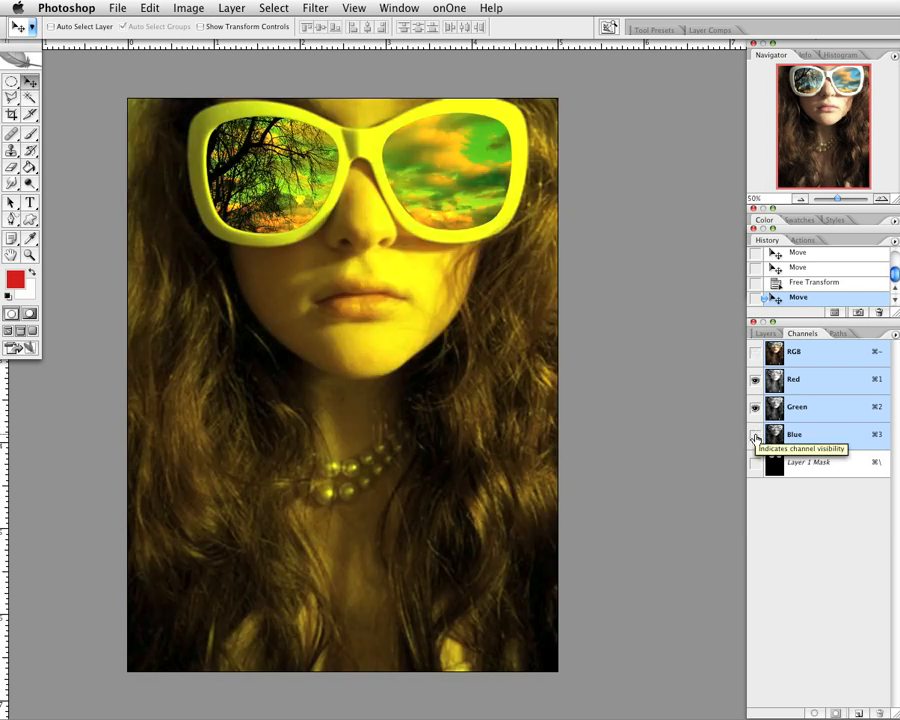
left_click(756, 437)
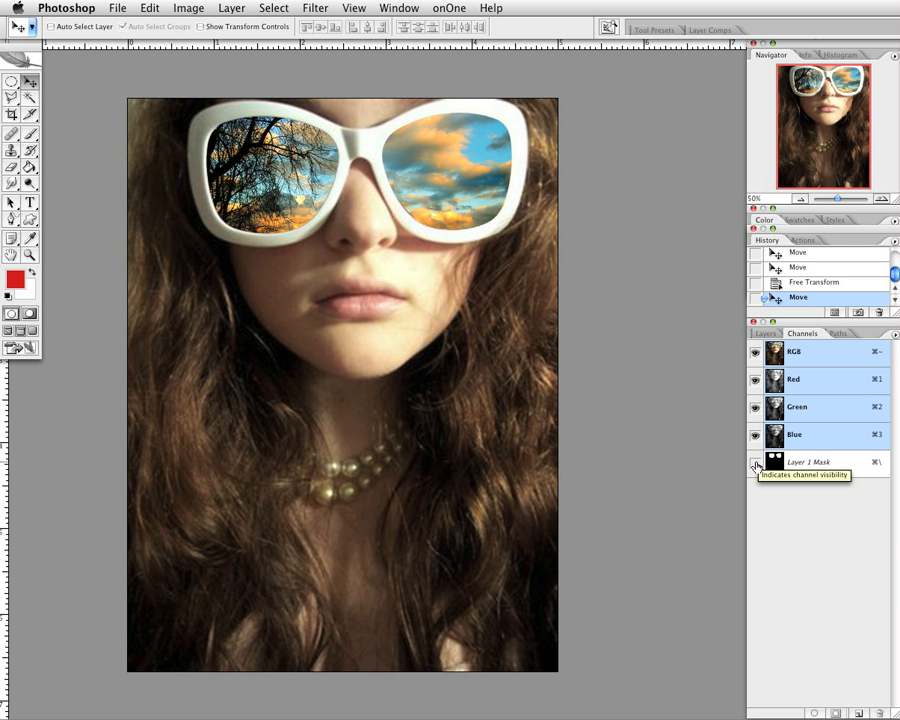
- Display only the Layer 1 Mask channel by showing it and hiding the Blue, Green and Red channels
left_click(756, 463)
left_click(756, 434)
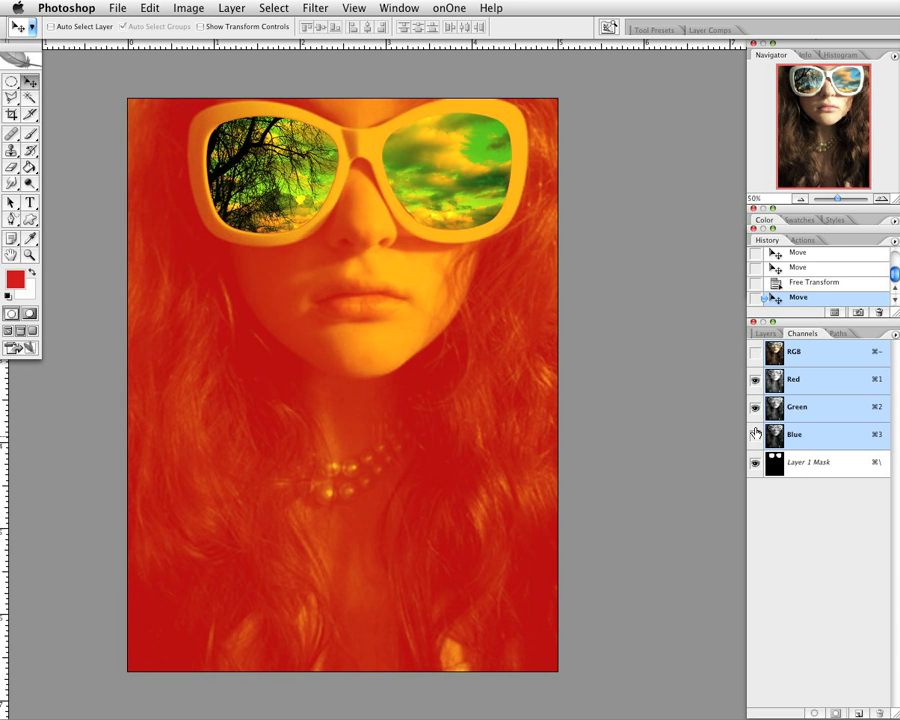
left_click(756, 407)
left_click(756, 380)
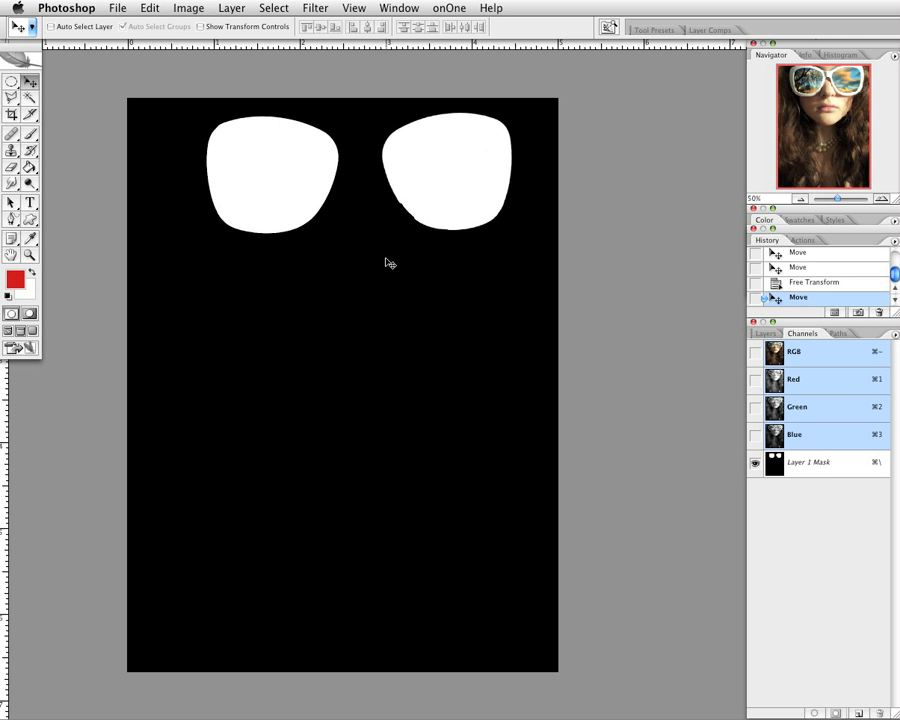
- Select both white lens shapes of the mask with the Magic Wand, and return to the RGB view with the Layer 1 Mask channel hidden
left_click(31, 99)
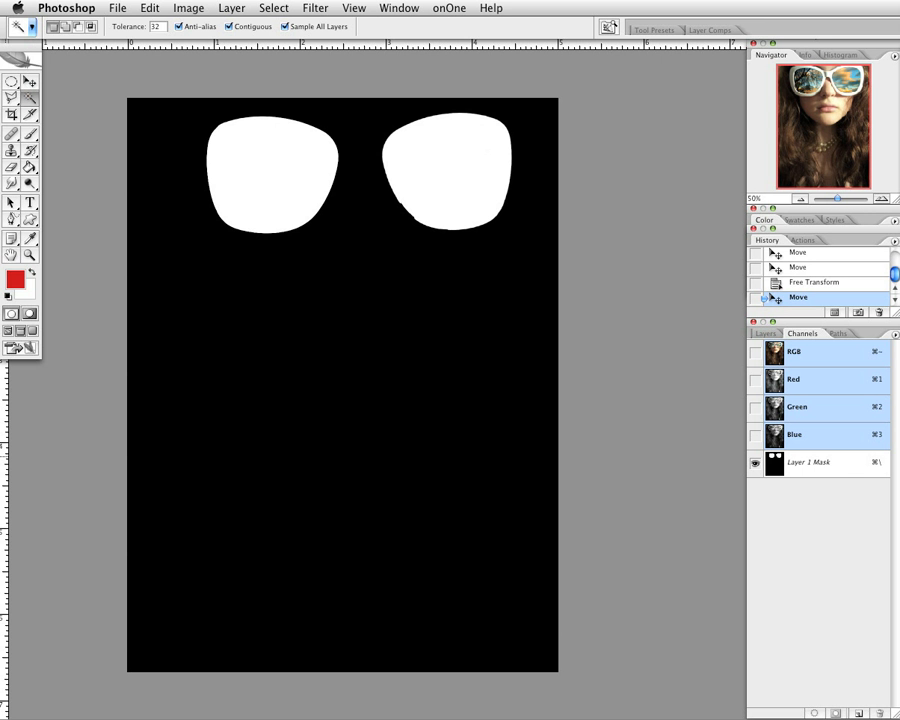
left_click(287, 180)
left_click(414, 179, "shift")
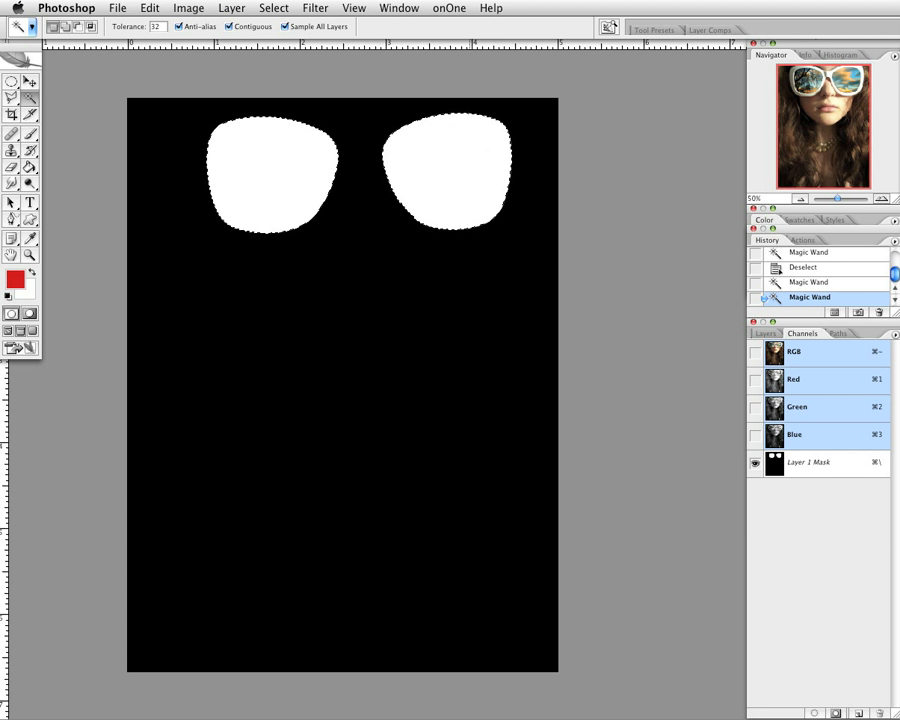
left_click(754, 358)
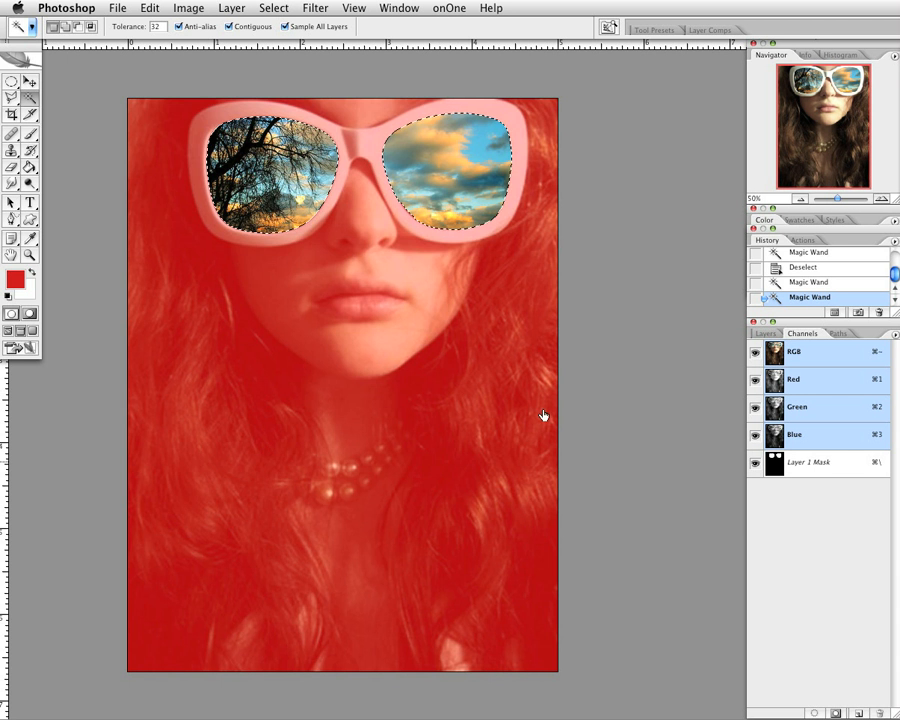
left_click(756, 462)
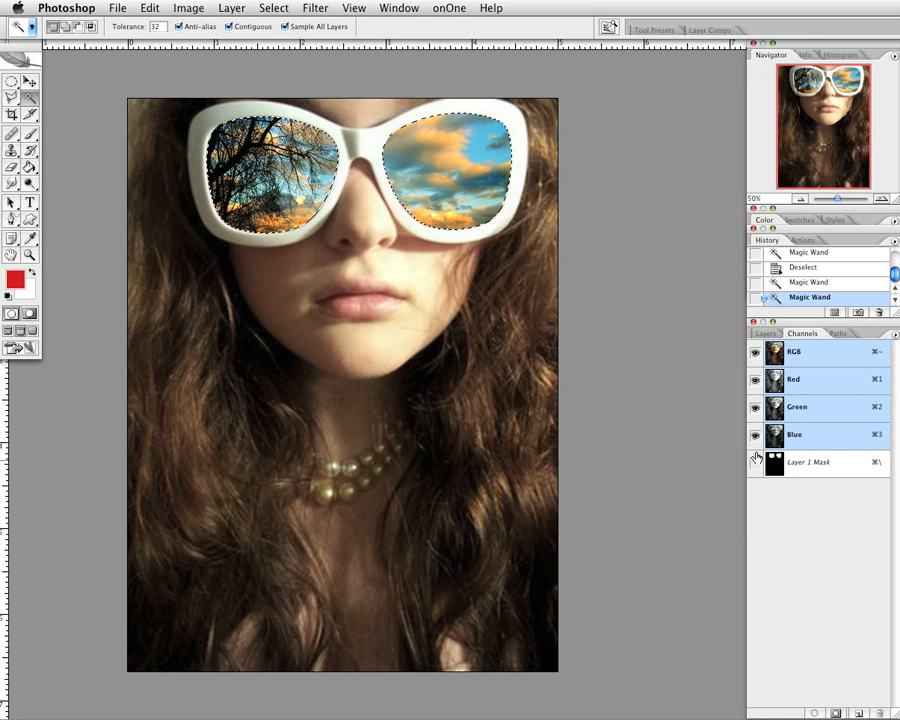
- View the masked lens reflections in isolation by hiding the Background layer, and show the Background again
left_click(766, 334)
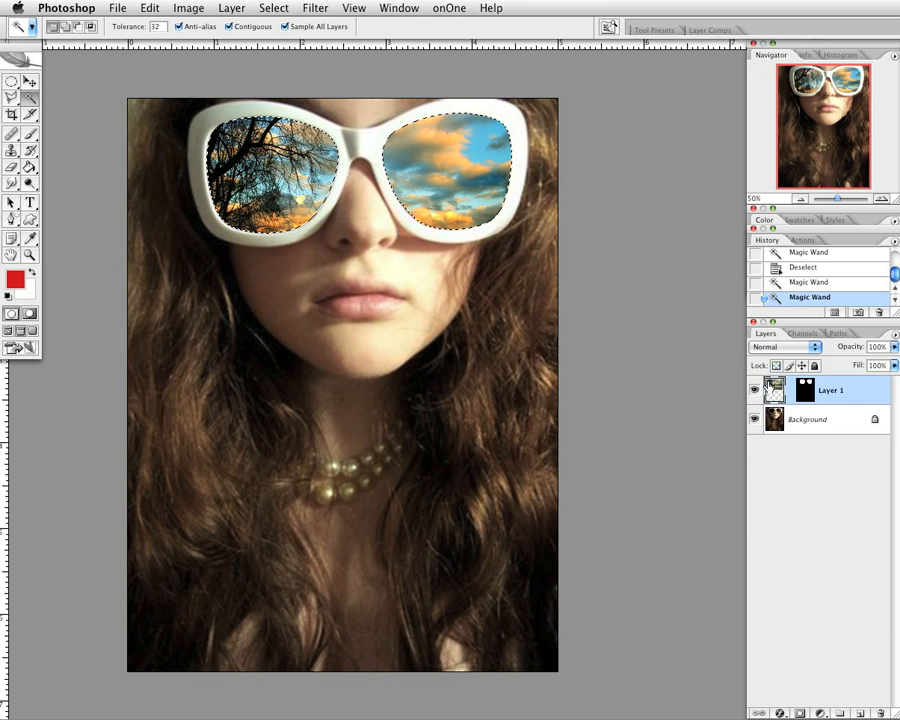
left_click(755, 419)
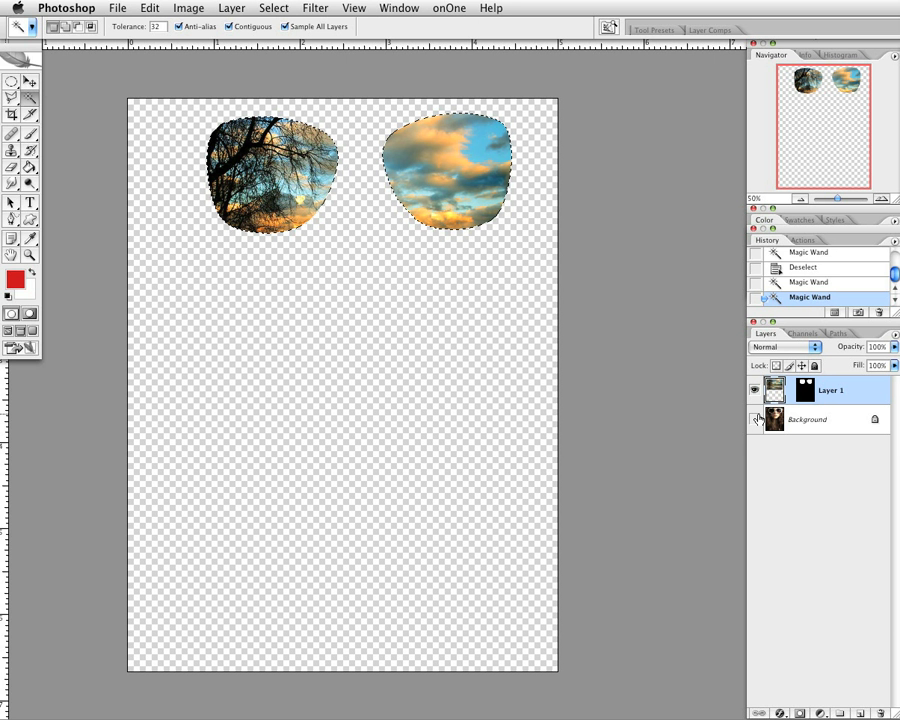
left_click(755, 419)
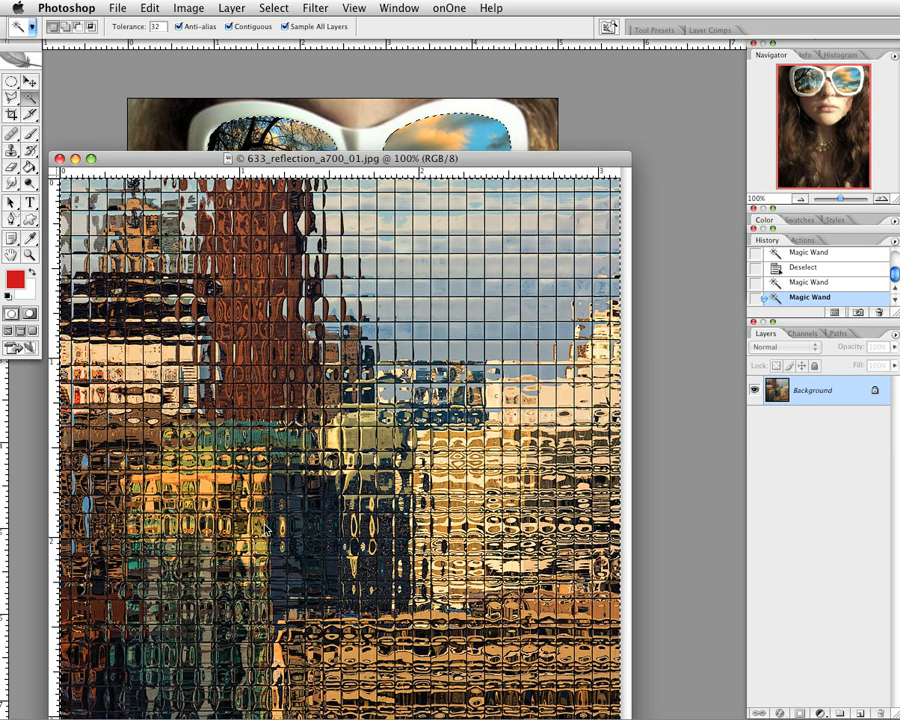
- Select the entire canvas of 633_reflection_a700_01.jpg and copy it
left_click(269, 168)
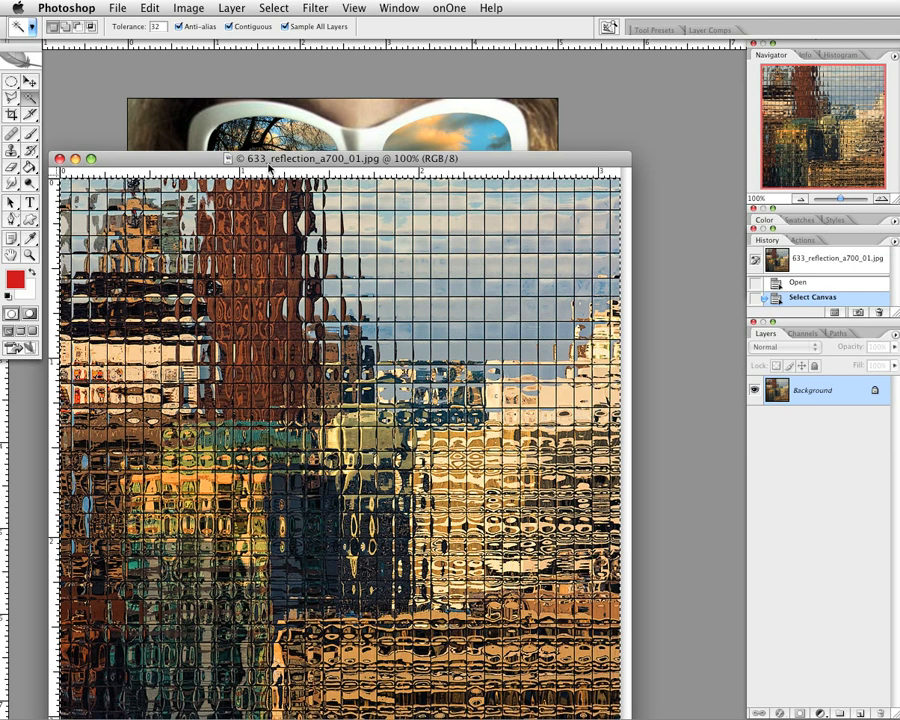
left_click_drag(269, 166, 281, 126)
left_click(272, 8)
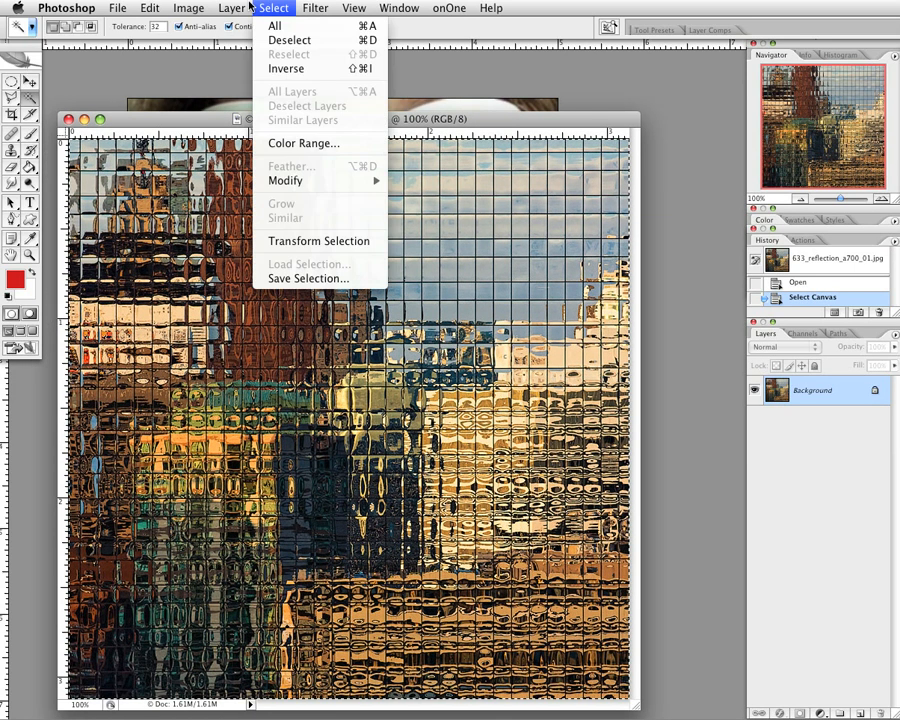
mouse_move(211, 7)
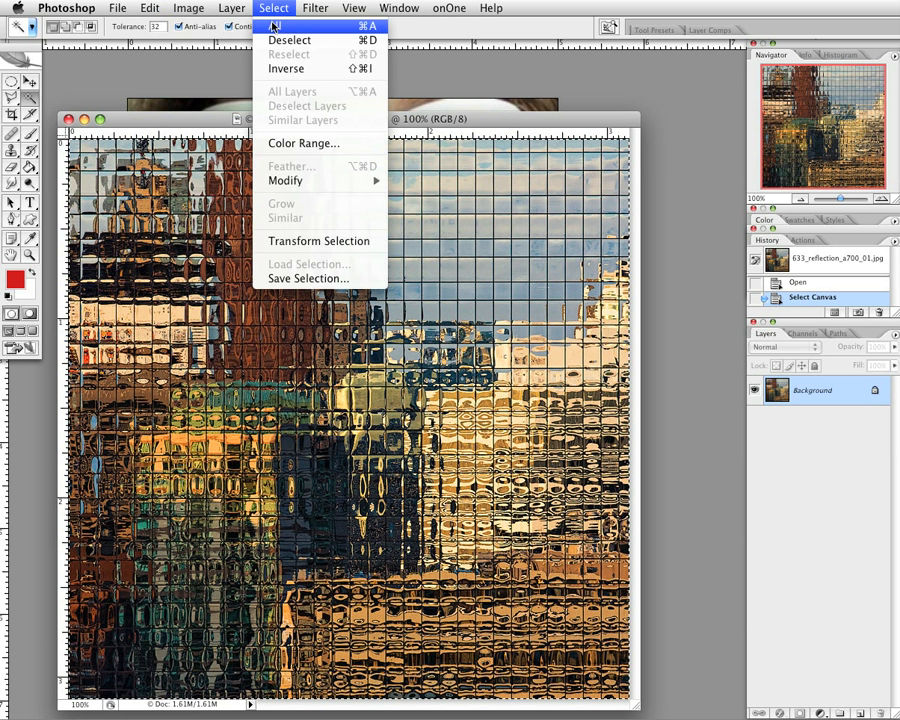
left_click(272, 24)
left_click(150, 8)
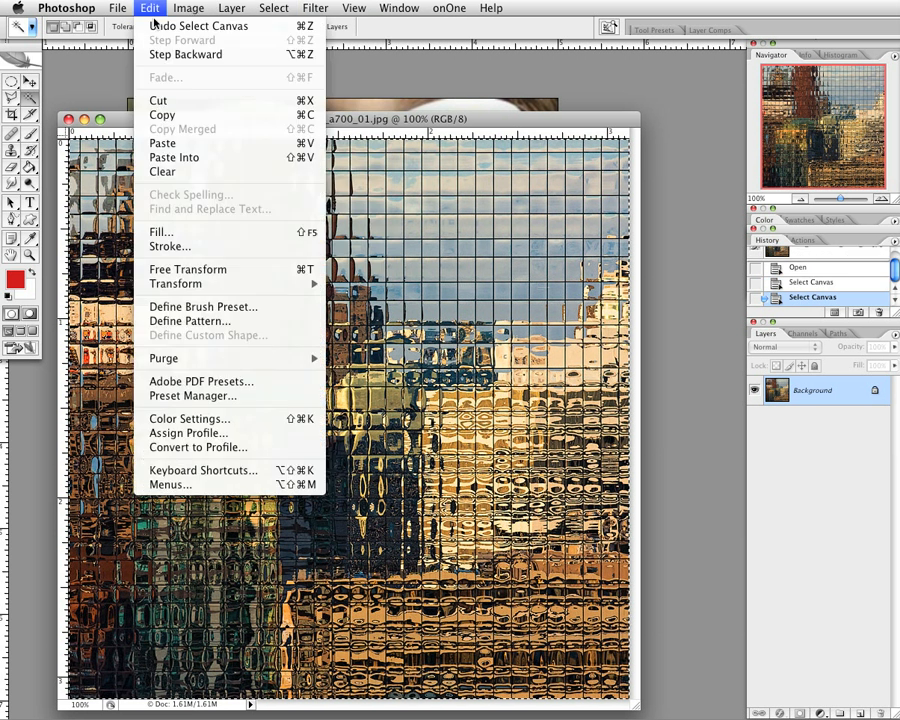
left_click(184, 115)
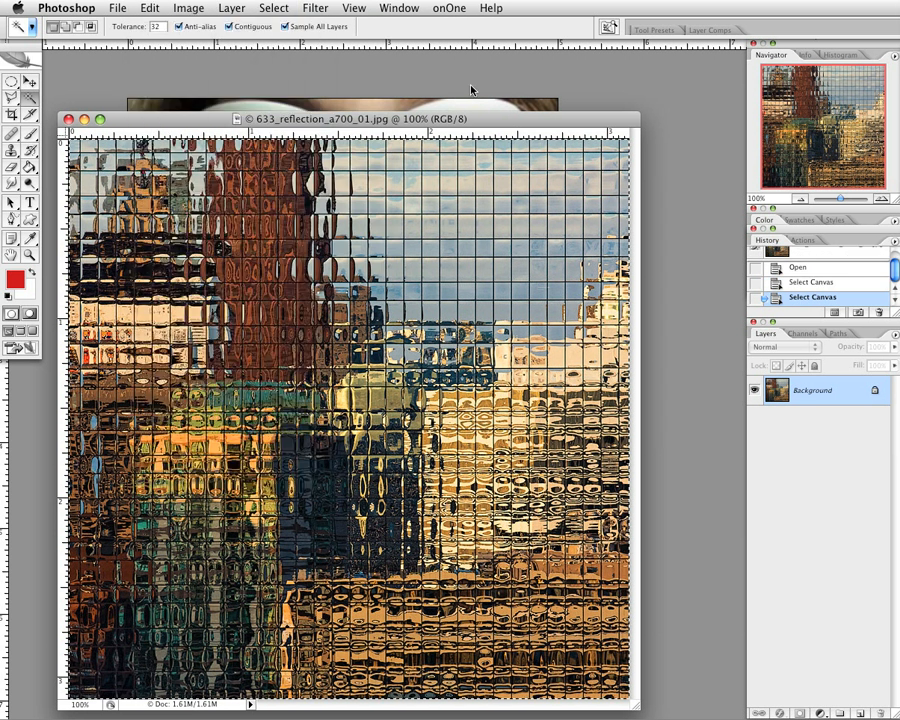
- Return to the portrait and insert the copied reflection image into the lens selection with Paste Into
left_click(471, 90)
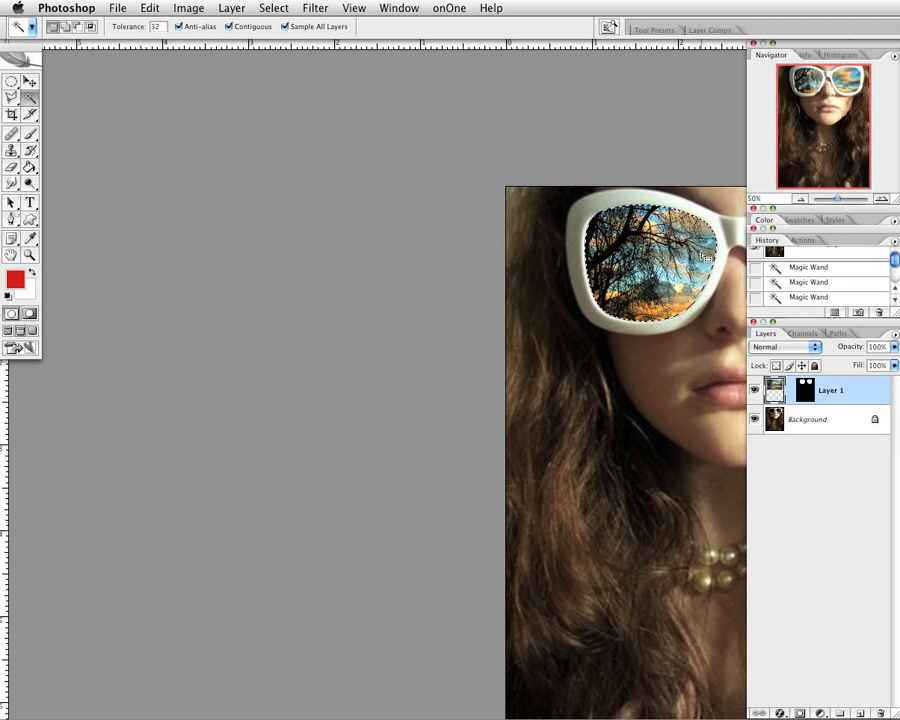
left_click_drag(579, 258, 415, 223)
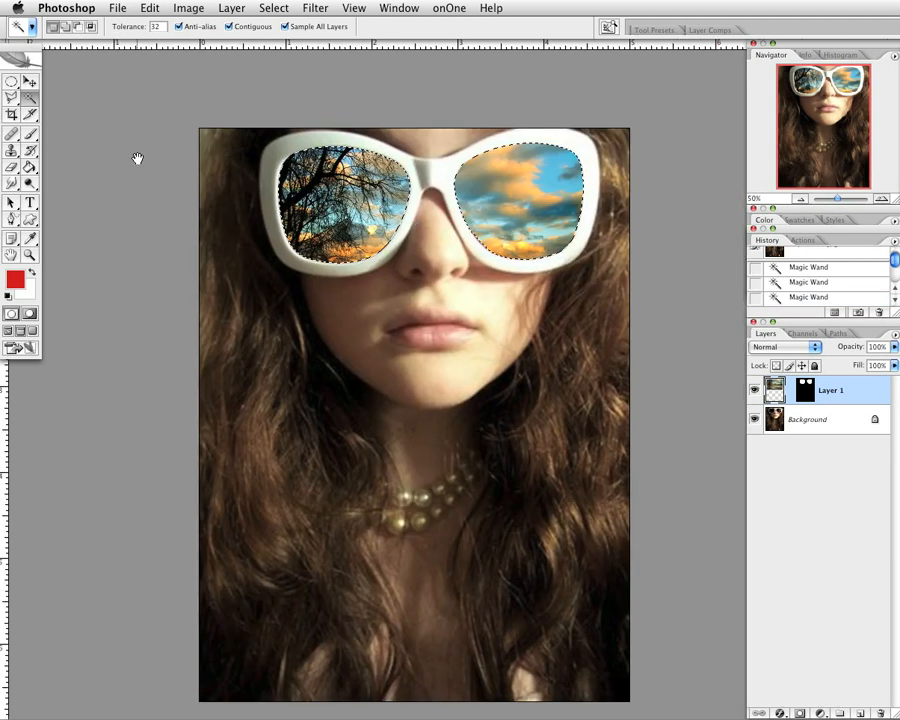
left_click_drag(260, 253, 223, 241)
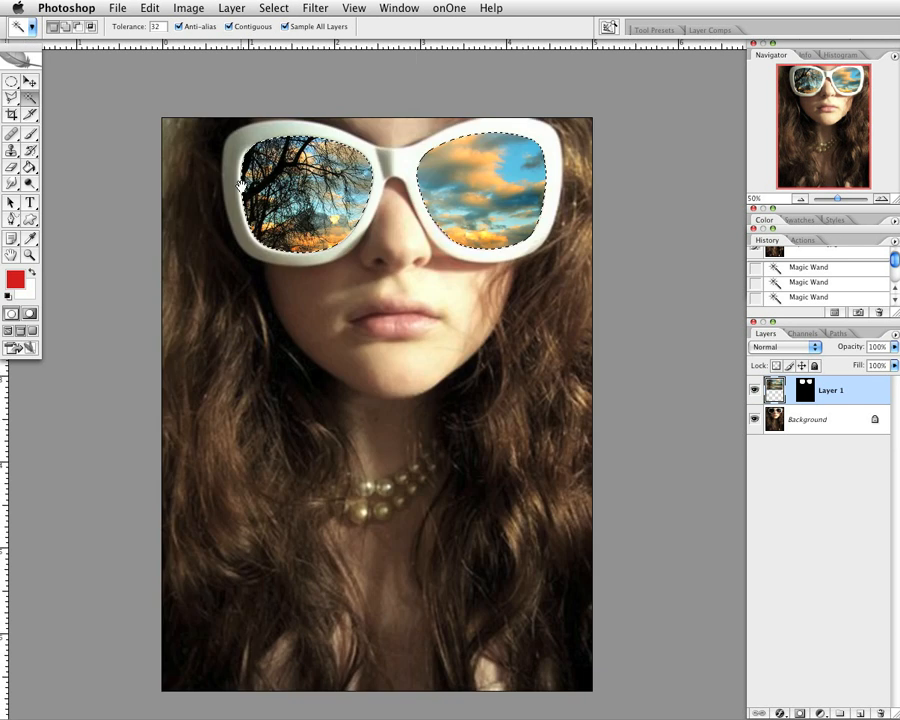
left_click_drag(241, 186, 200, 152)
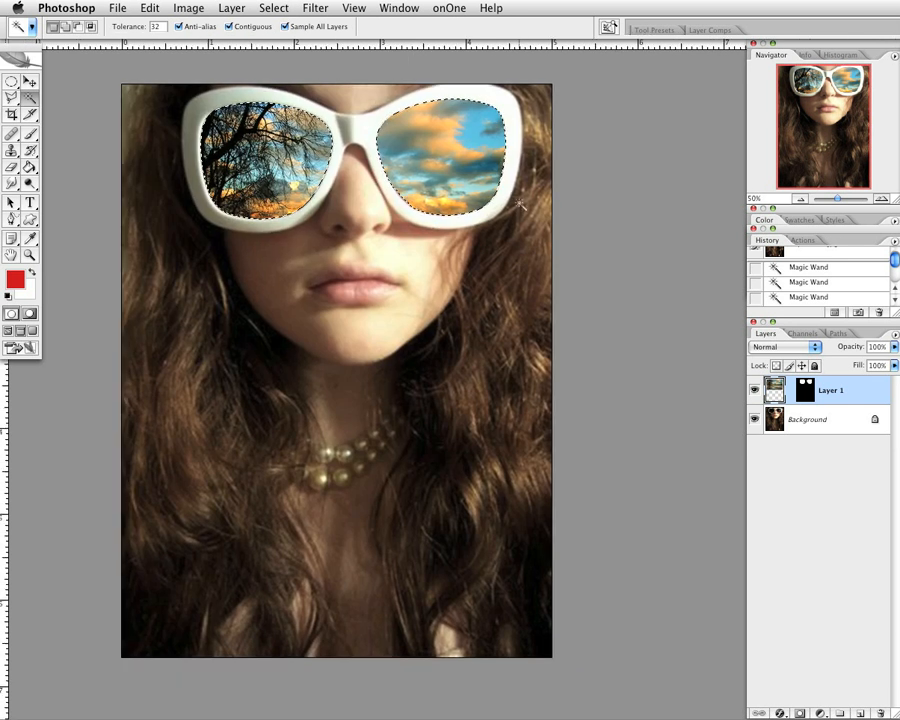
left_click(161, 7)
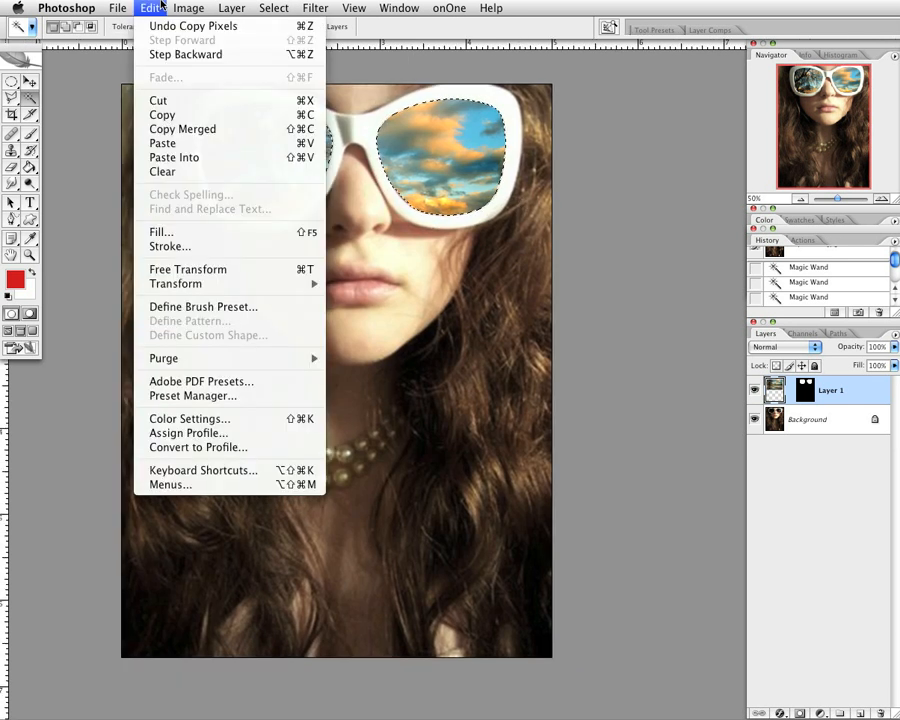
left_click(175, 157)
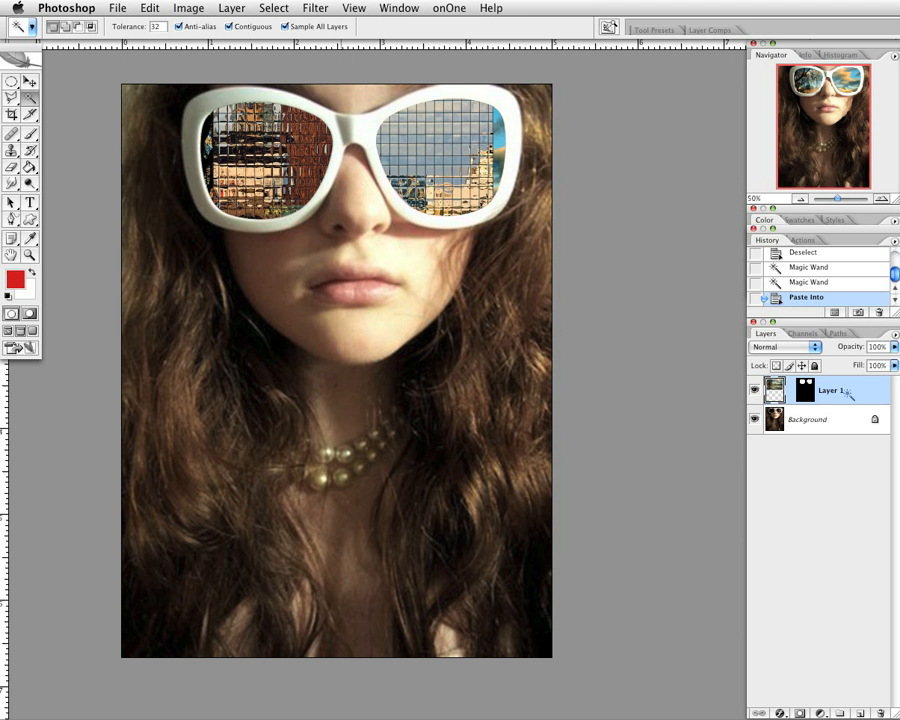
key("ctrl+j")
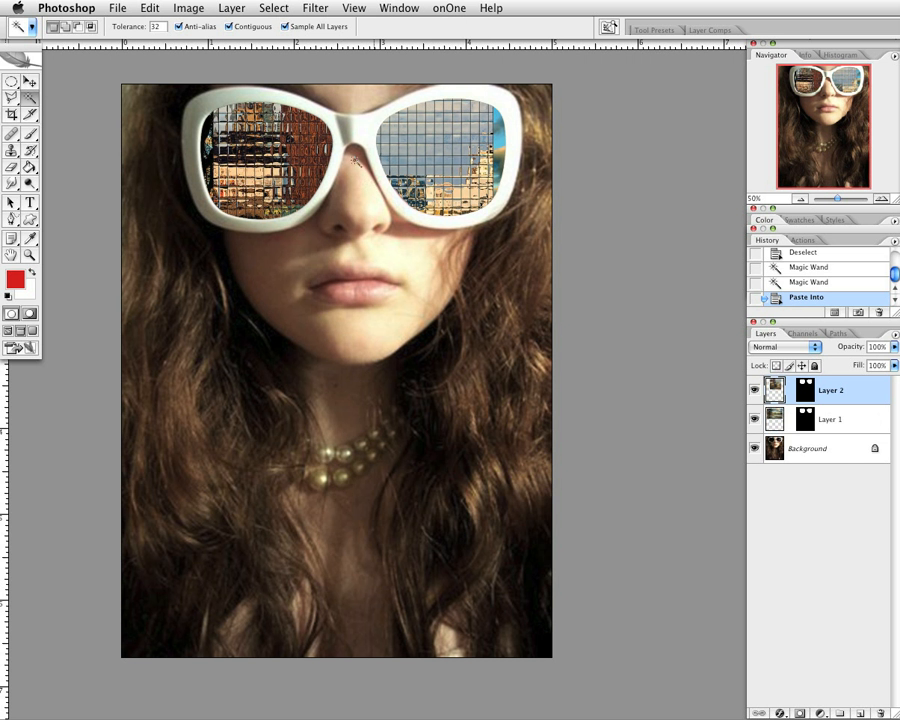
- Move the Layer 2 reflection so its left edge lines up with the outer edge of the left lens
key("v")
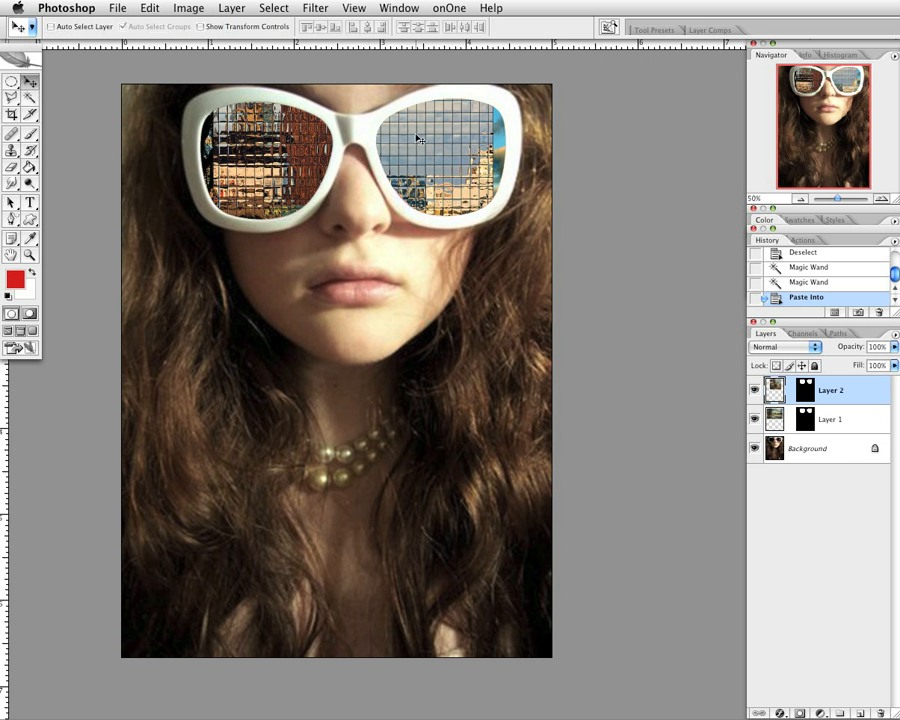
mouse_move(417, 138)
left_mouse_down()
mouse_move(436, 226)
mouse_move(409, 193)
mouse_move(404, 147)
left_mouse_up()
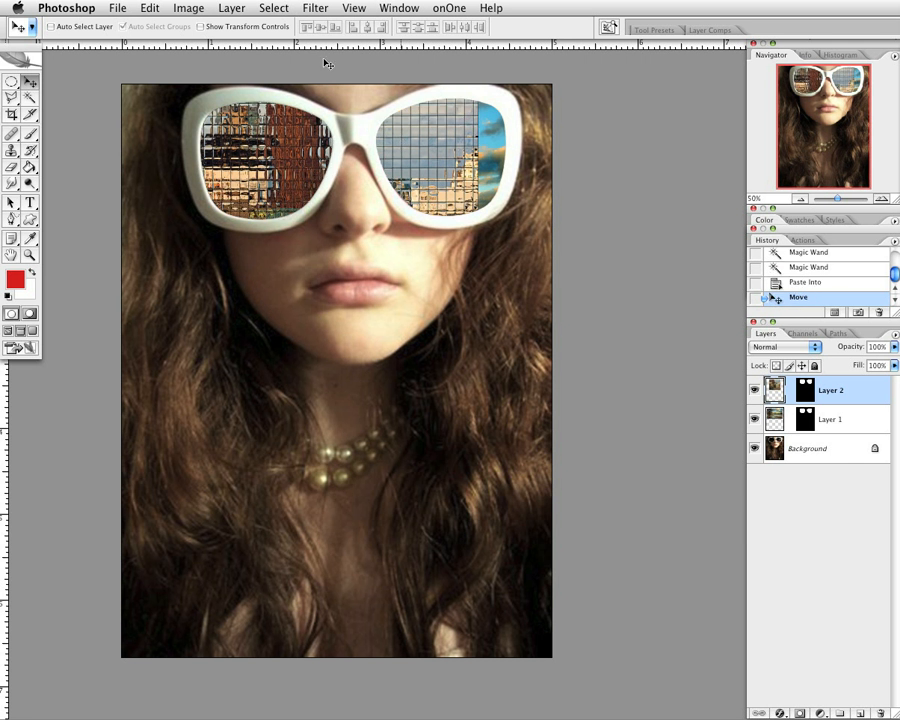
mouse_move(455, 162)
left_mouse_down()
mouse_move(443, 163)
mouse_move(450, 183)
mouse_move(450, 172)
left_mouse_up()
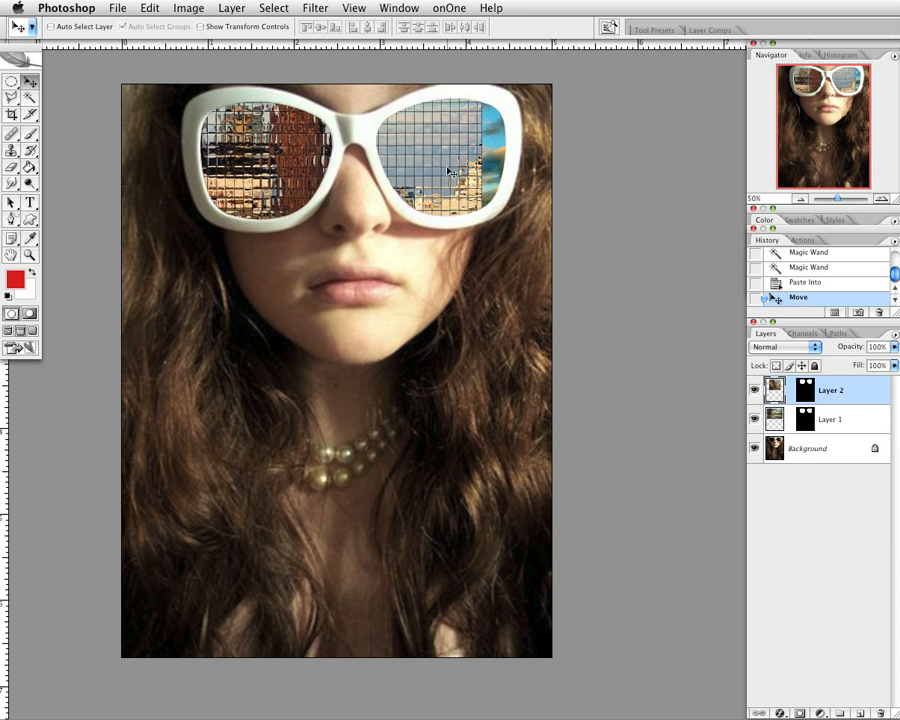
- Enlarge the Layer 2 reflection with Free Transform to cover both lenses, and shift it so the building shapes fill them
key("ctrl+t")
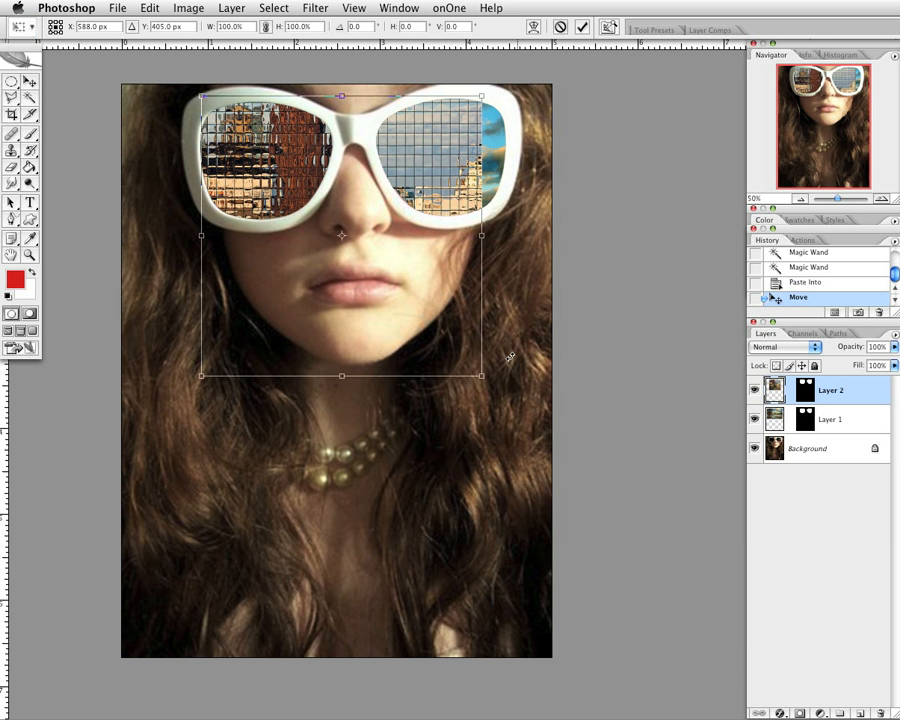
left_click_drag(481, 375, 565, 425)
key("Return")
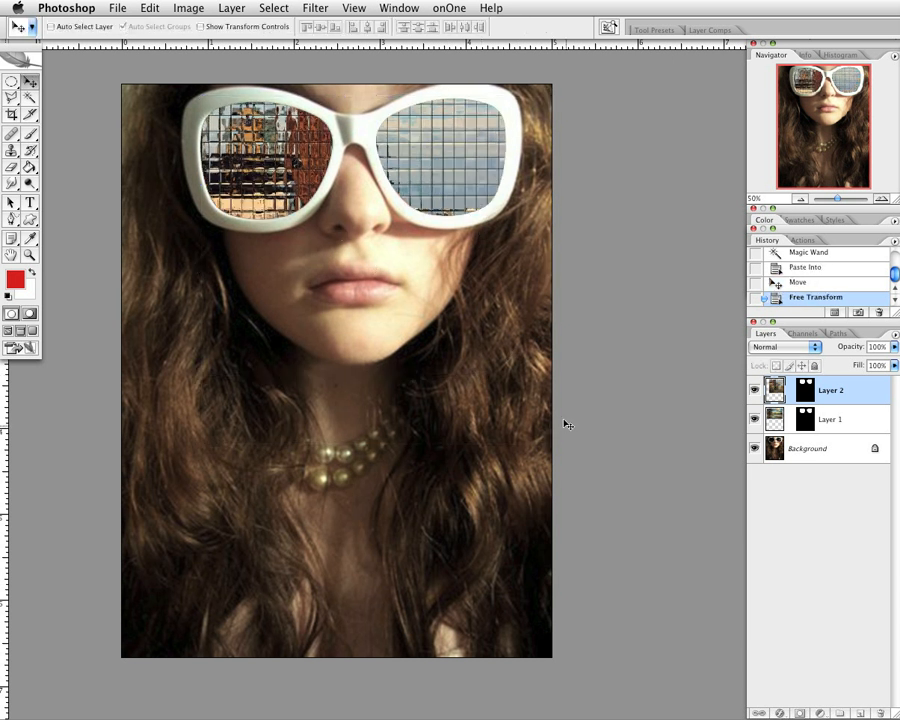
left_click_drag(481, 210, 457, 107)
left_click_drag(504, 152, 500, 158)
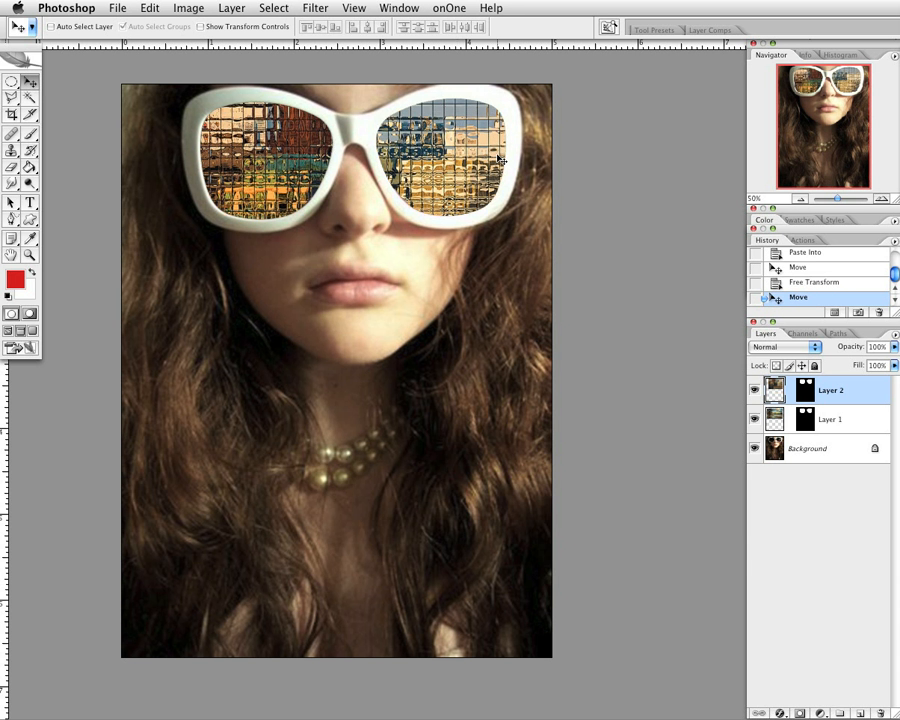
- Try a Gaussian Blur of 1.7 pixels on the Layer 2 reflection, and return to the history state before it
left_click(320, 7)
mouse_move(495, 143)
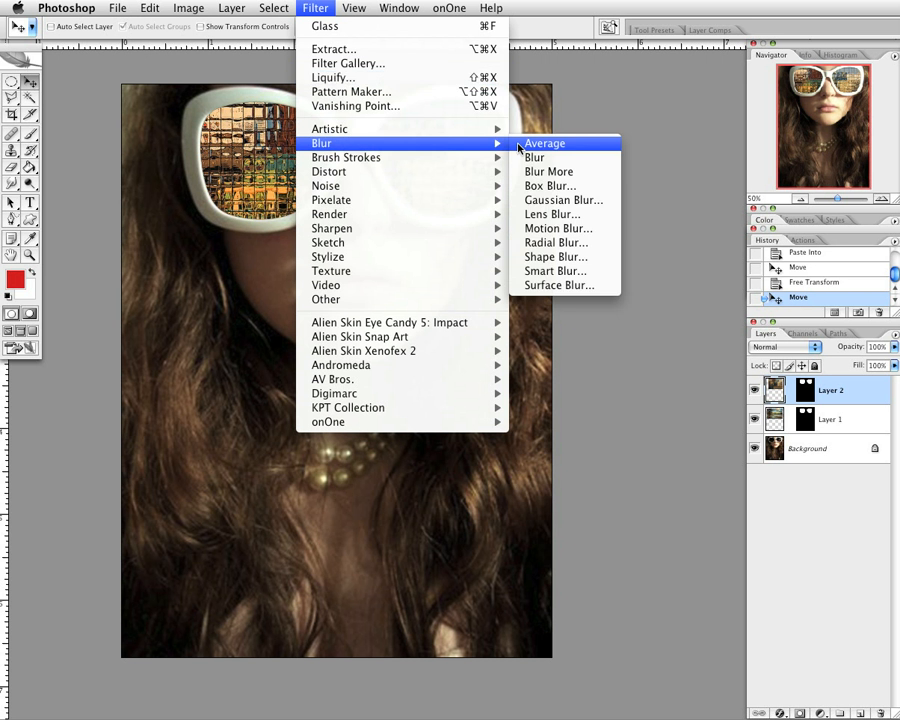
left_click(546, 201)
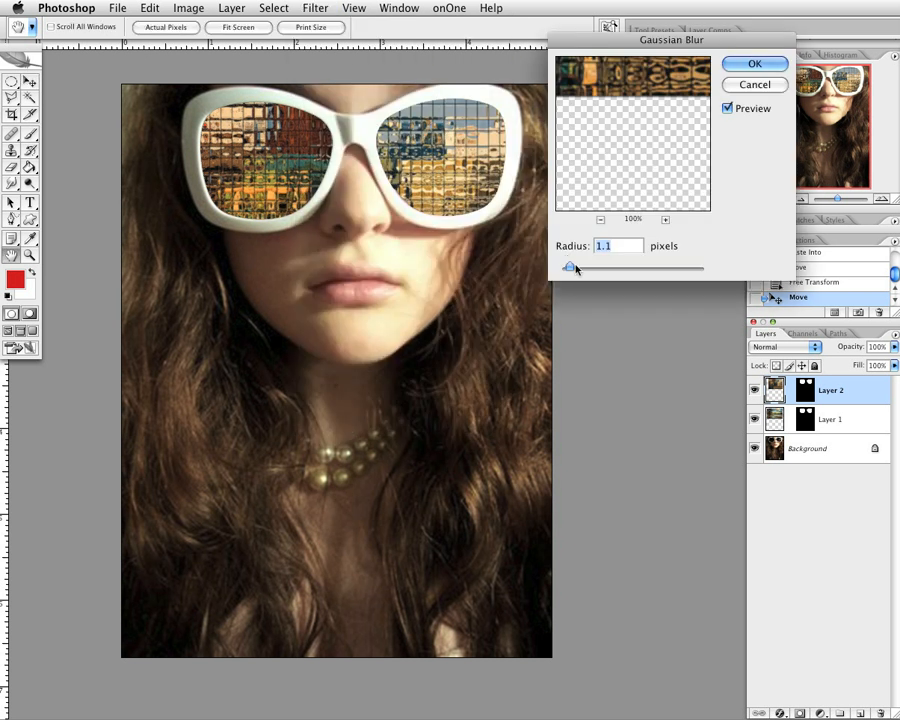
left_click_drag(576, 268, 575, 269)
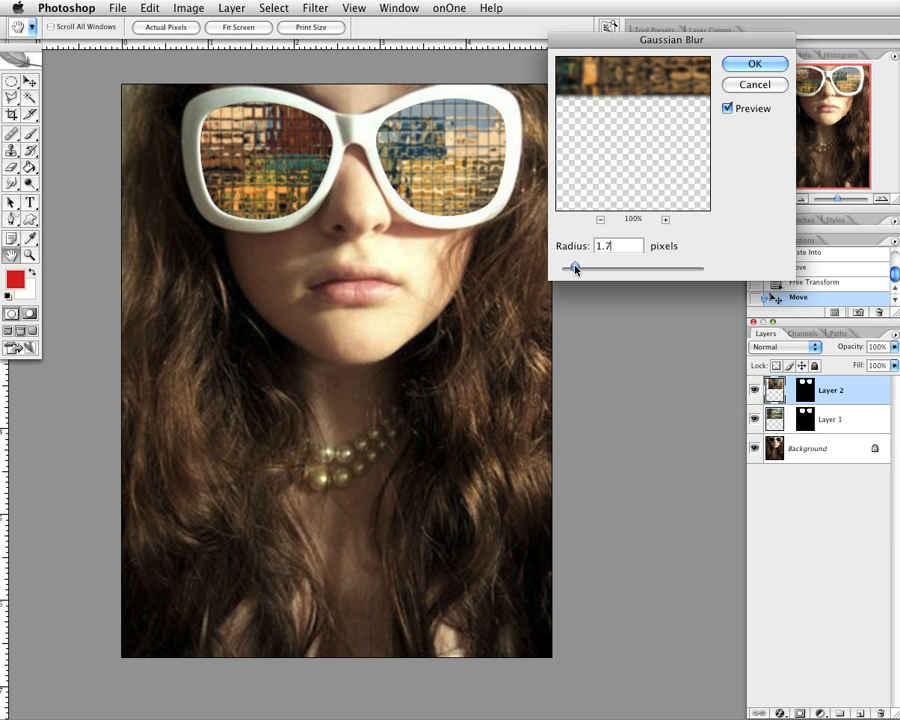
left_click(752, 85)
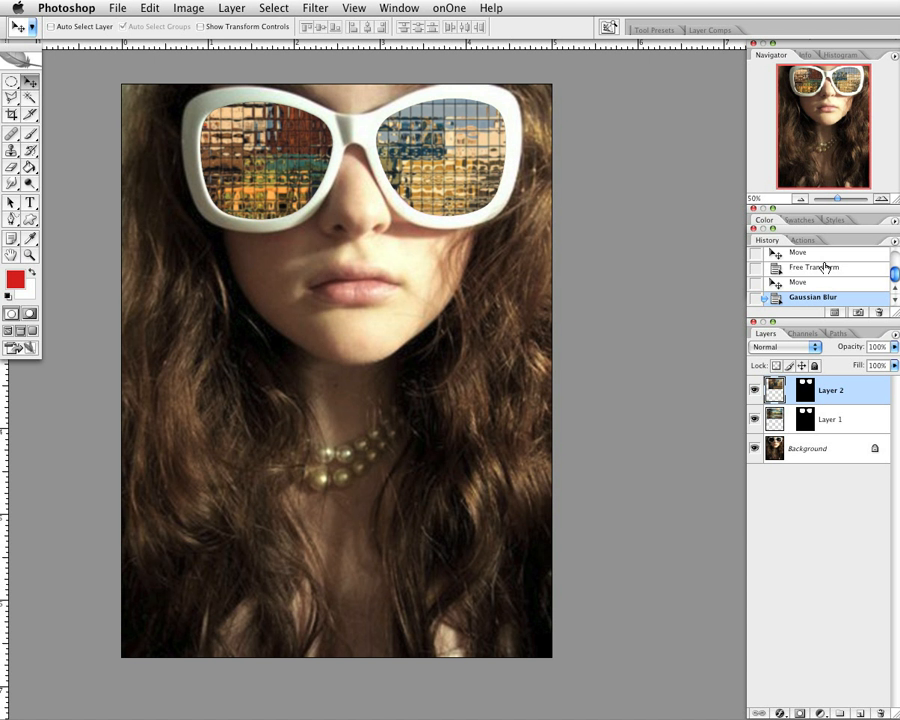
left_click(816, 283)
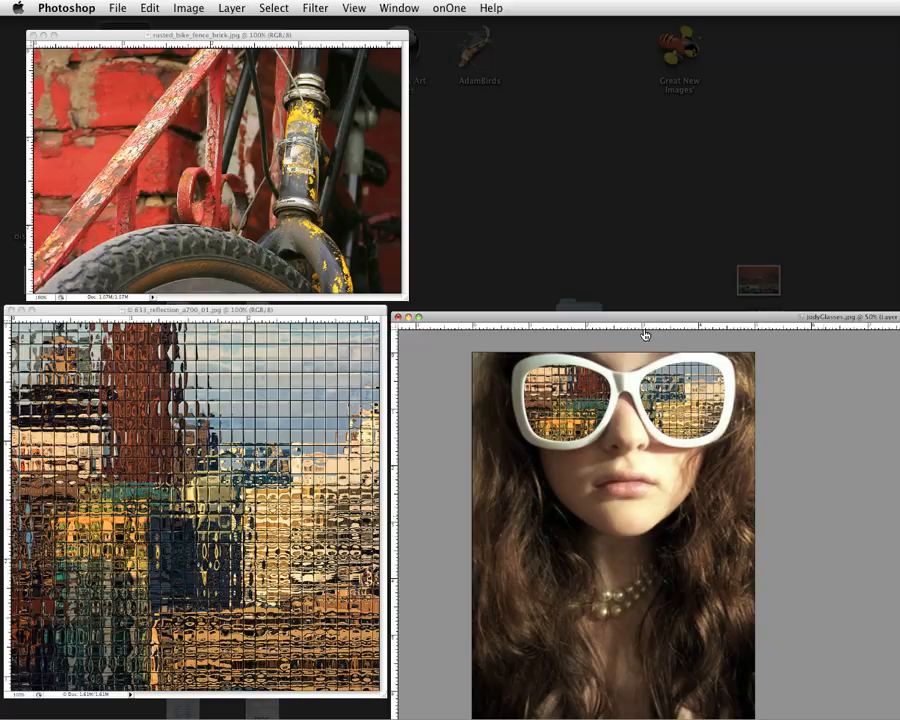
- Switch to rusted_bike_fence_brick.jpg, clear its old selection, select the whole canvas again and copy it
left_click(345, 201)
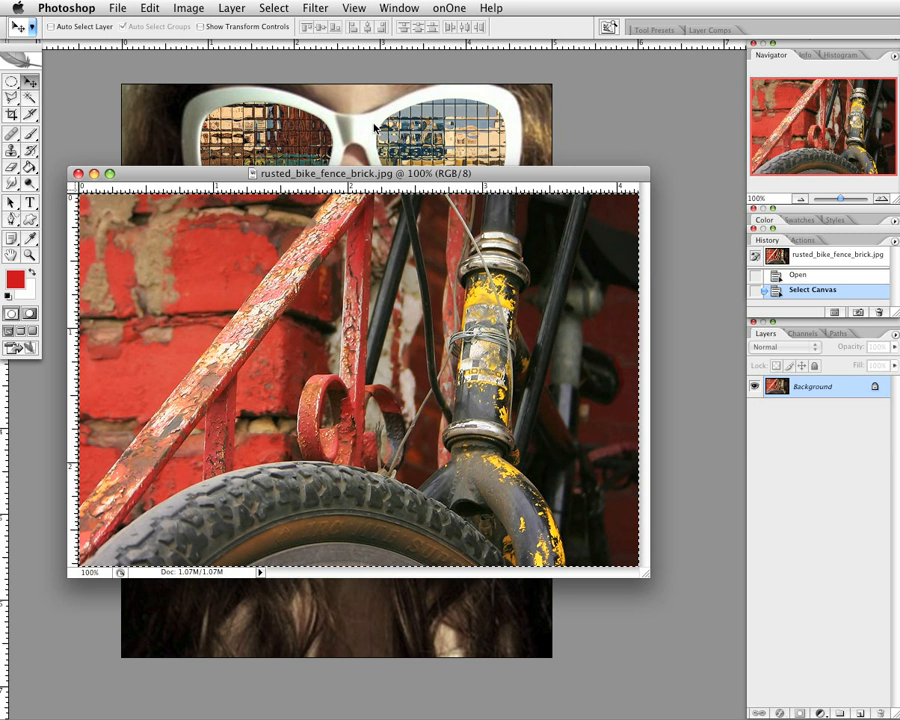
left_click(272, 8)
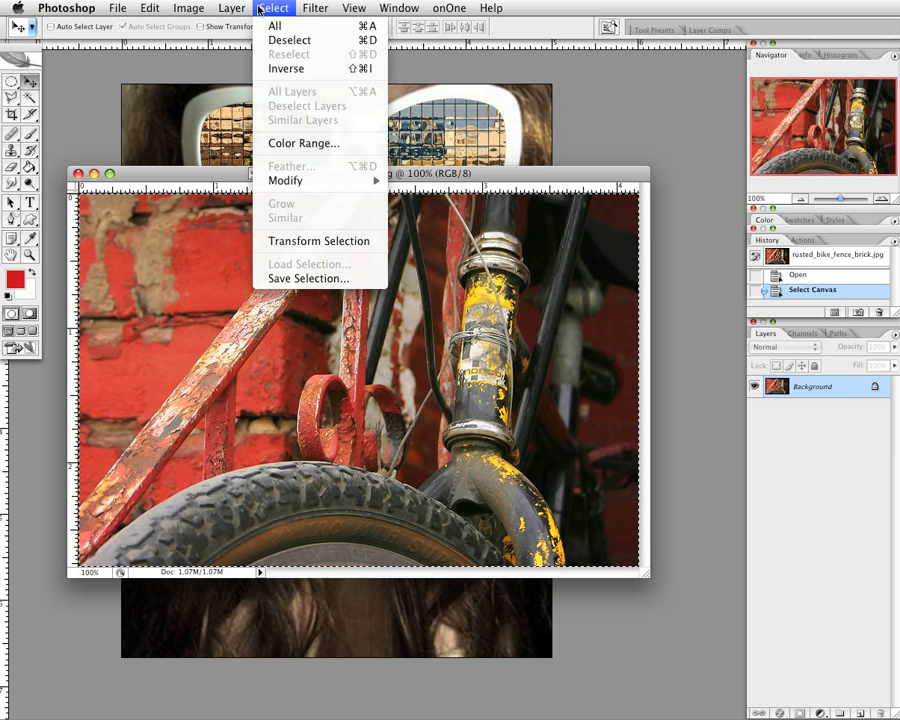
mouse_move(222, 6)
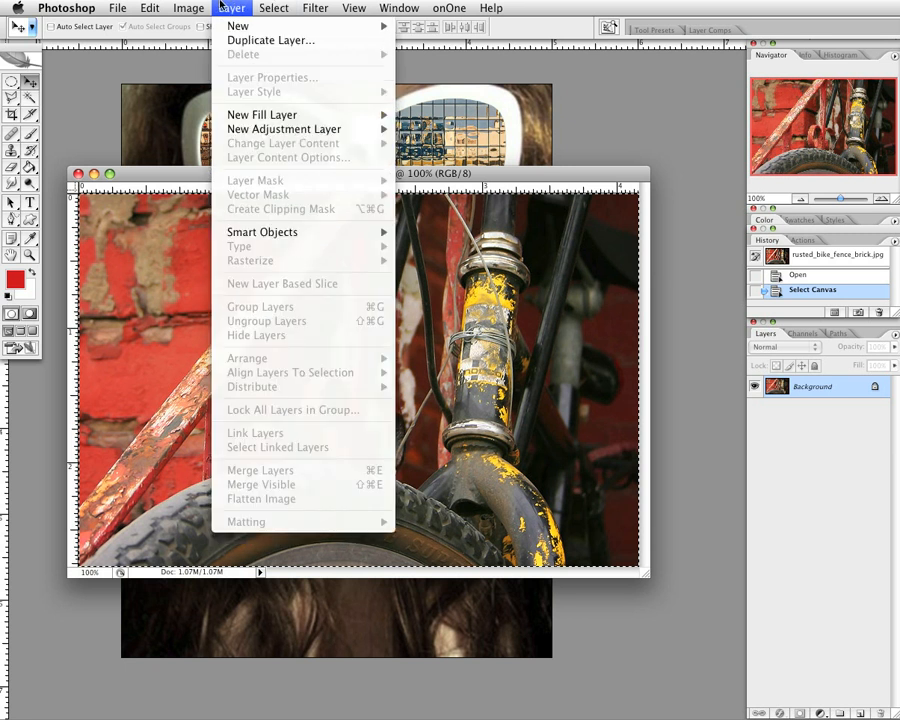
mouse_move(273, 8)
left_click(274, 40)
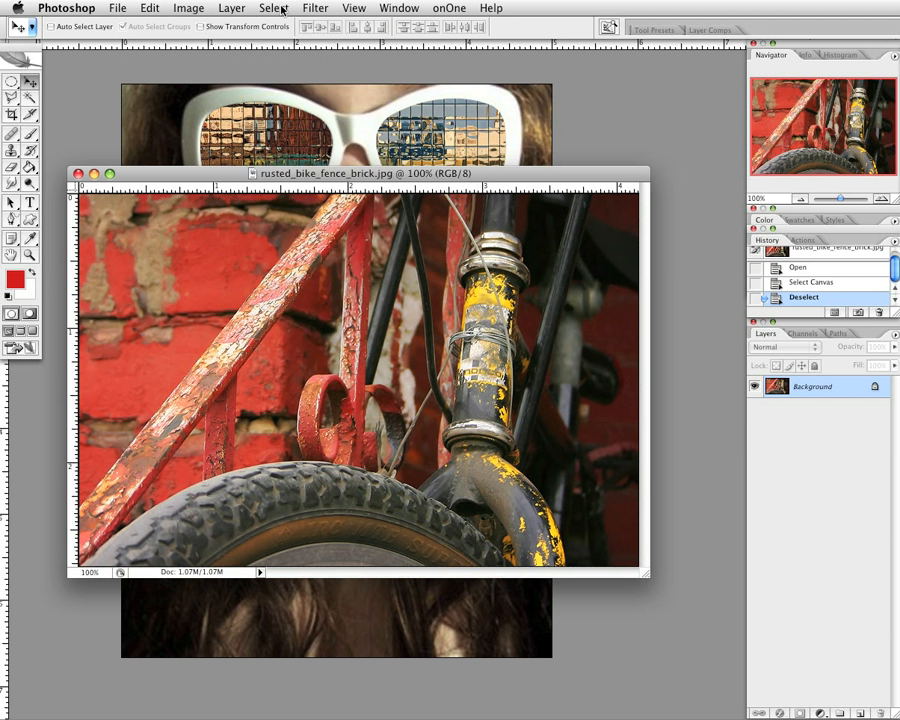
left_click(283, 9)
left_click(286, 28)
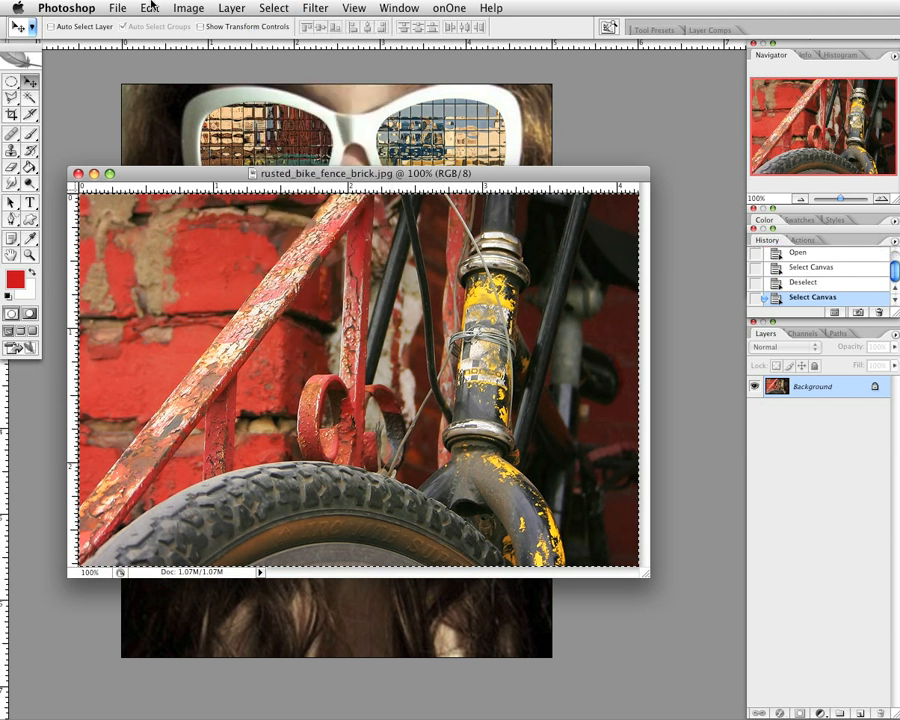
left_click(150, 8)
left_click(182, 114)
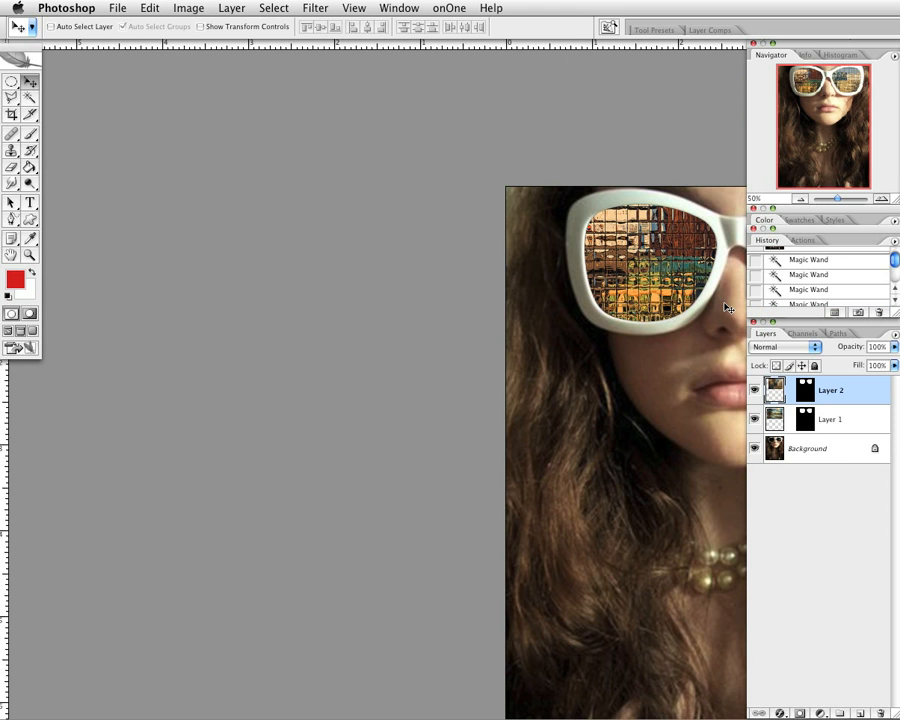
- Try to use Paste Into for the bike photo on the portrait, and make the Background layer active
left_click_drag(728, 308, 346, 236)
left_click(149, 8)
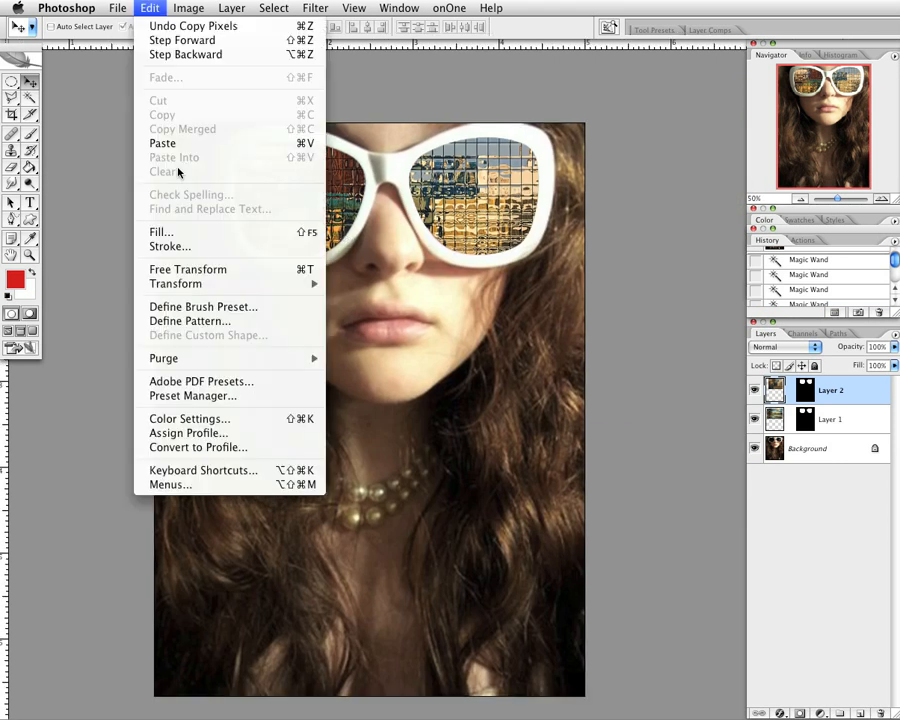
left_click(204, 161)
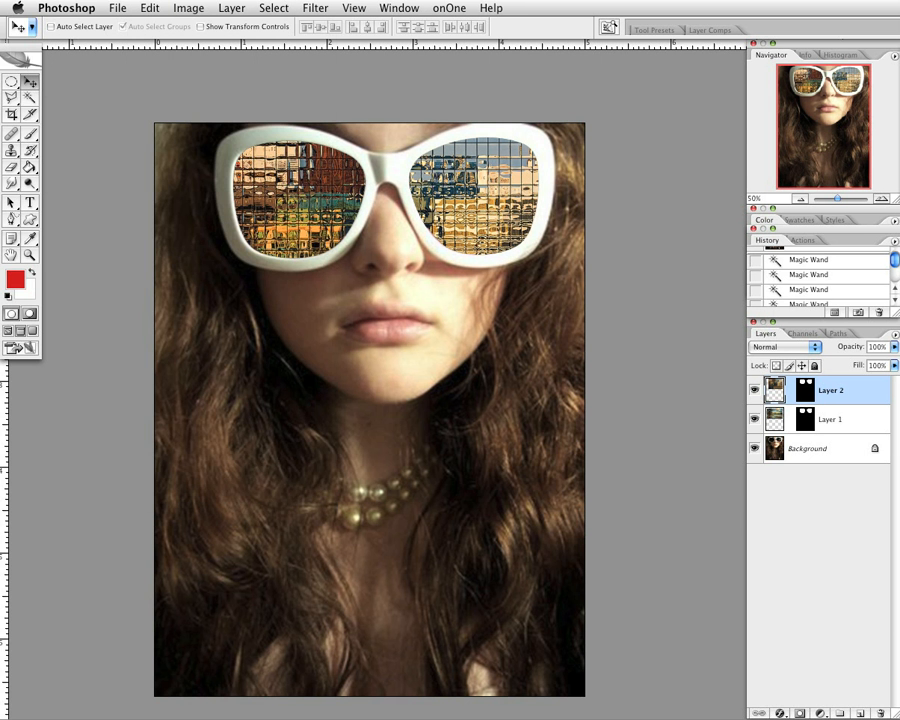
left_click(815, 448)
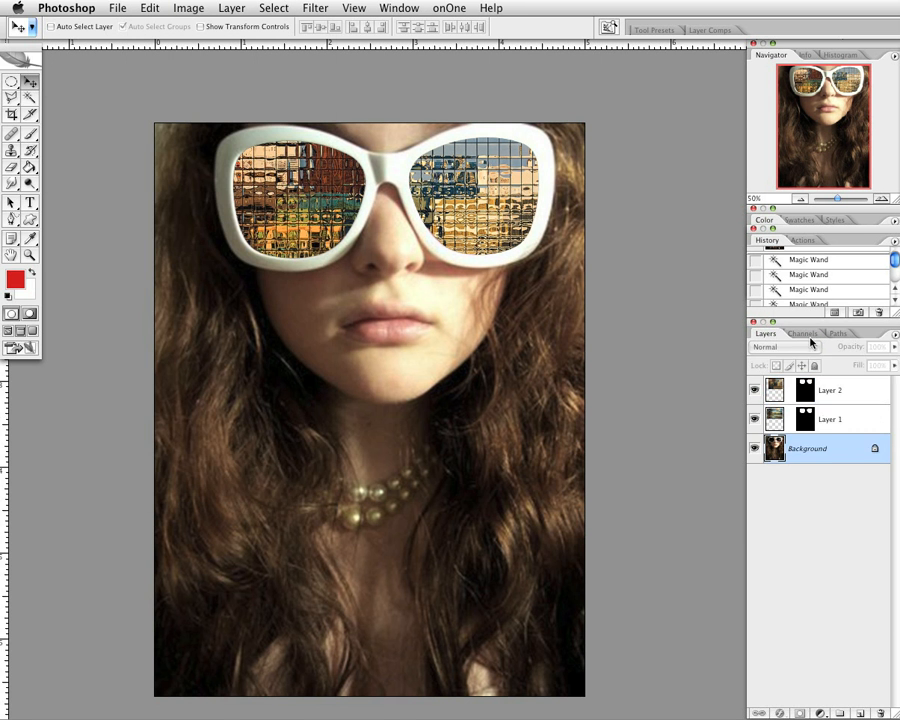
- Make the Layer 2 mask active and display only its mask channel, with all colour channels hidden
left_click(808, 335)
left_click(766, 334)
left_click(806, 388)
left_click(804, 334)
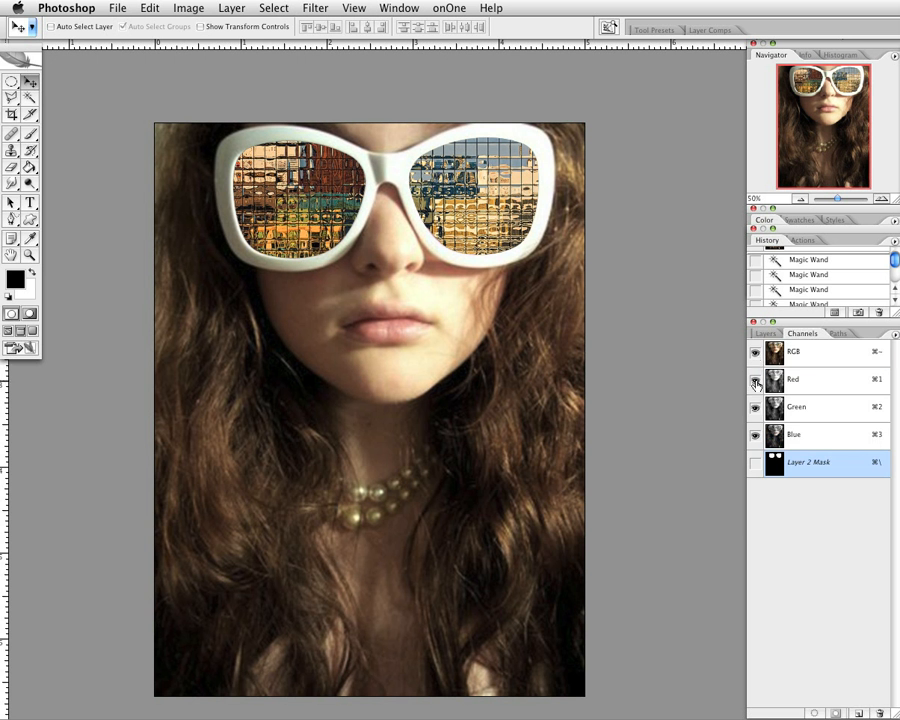
left_click_drag(757, 382, 755, 436)
key("x")
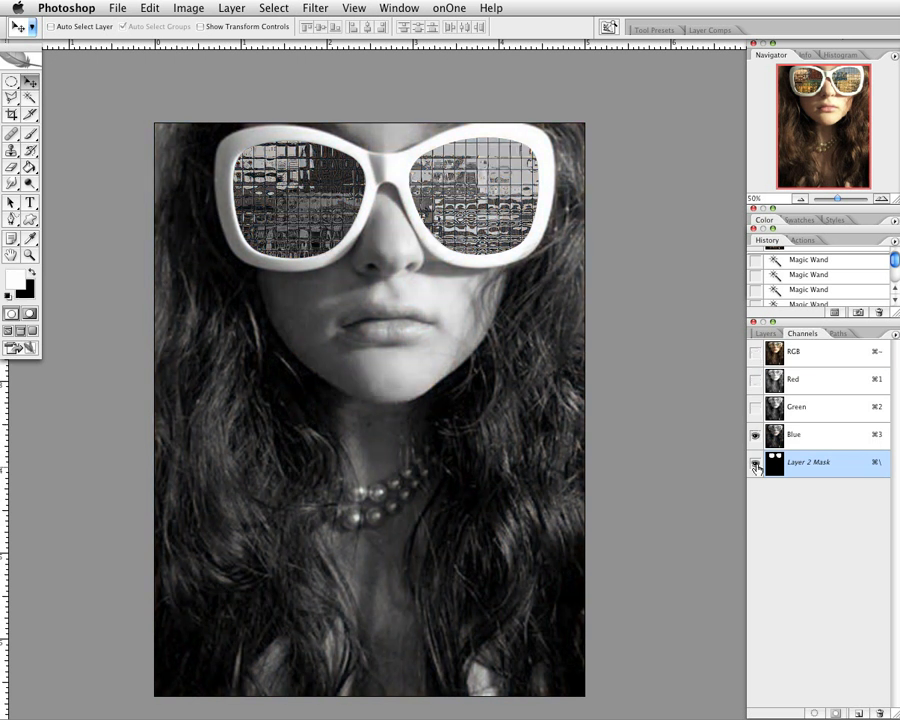
left_click(756, 464)
left_click(756, 437)
key("x")
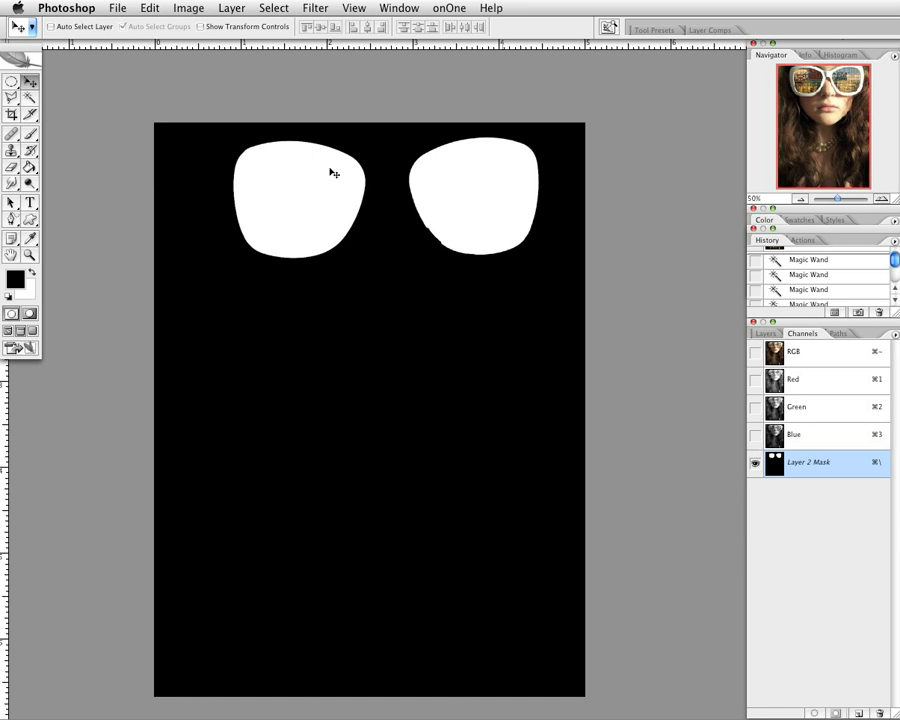
- Select both white lens shapes in the mask with the Magic Wand, and restore the full-colour view without the mask overlay
left_click(31, 97)
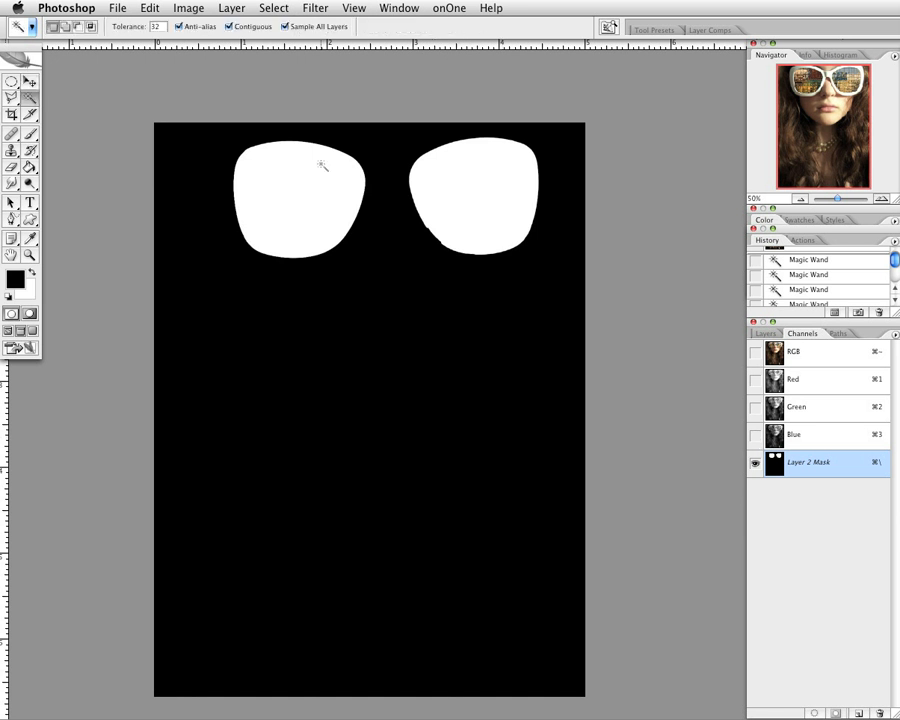
left_click(322, 165)
left_click(491, 166, "shift")
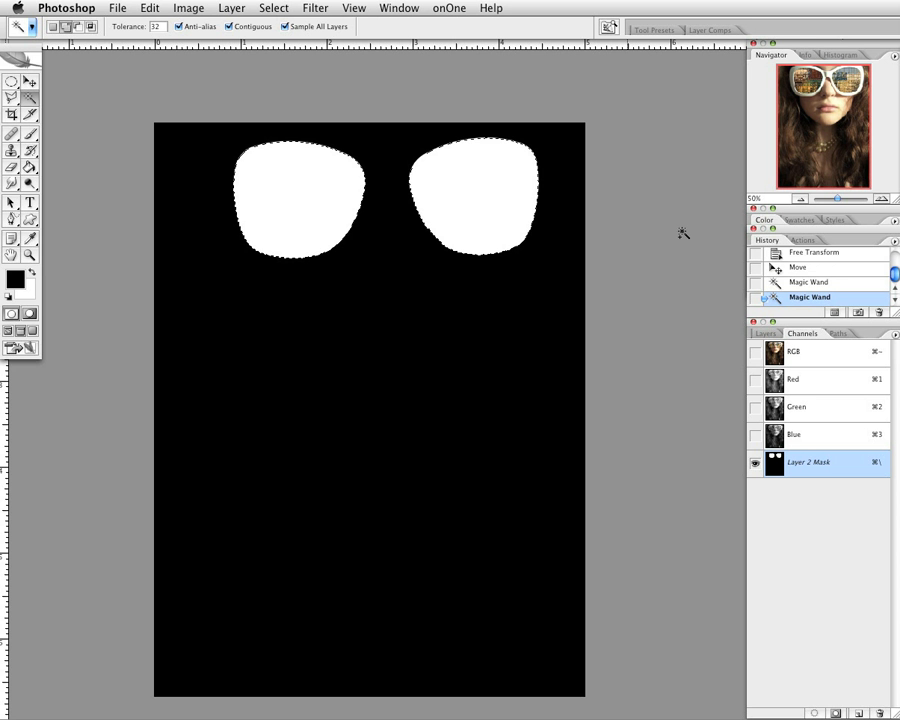
left_click(755, 357)
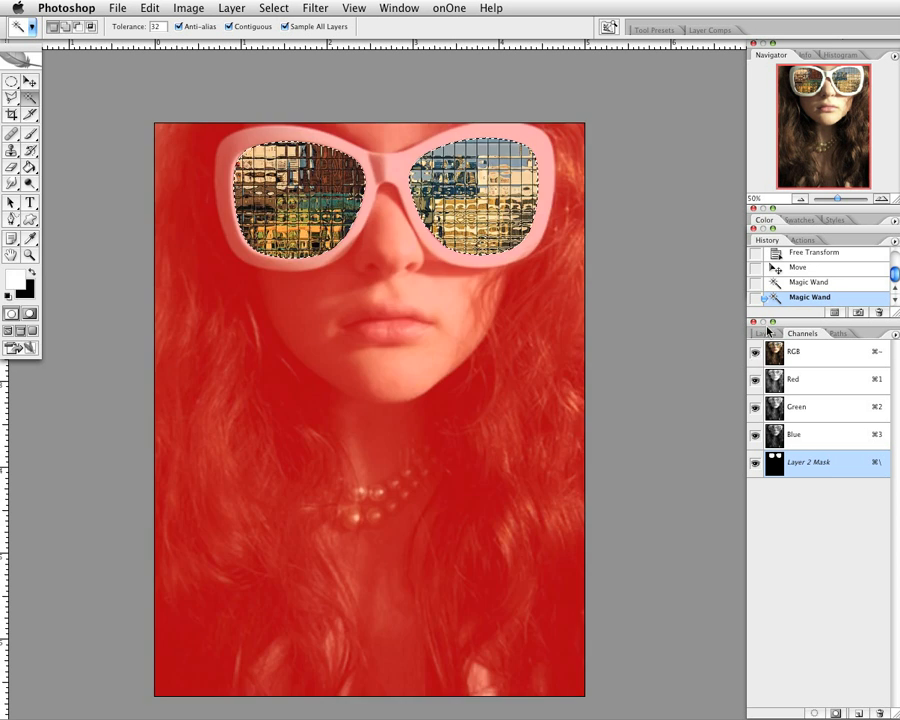
left_click(755, 462)
left_click(766, 334)
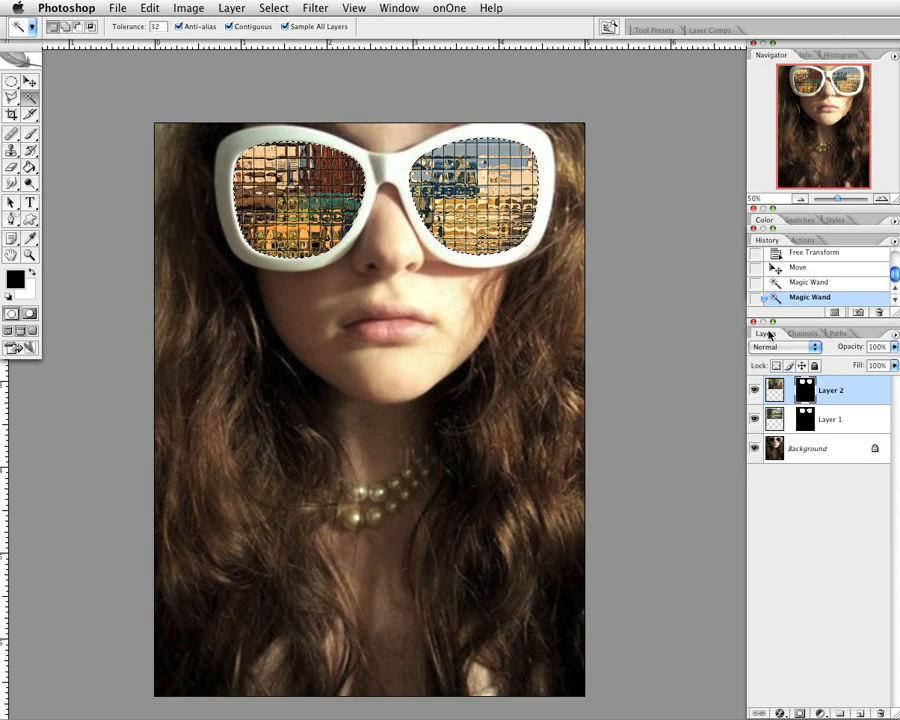
- Paste the copied bike photo into the lens selection with Paste Into
left_click(185, 8)
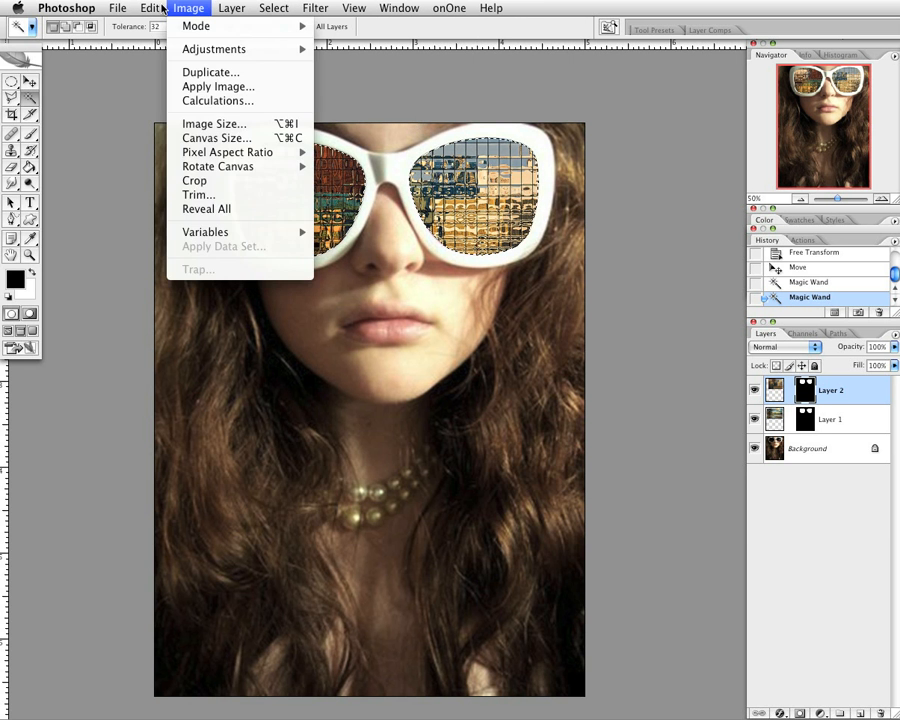
mouse_move(150, 8)
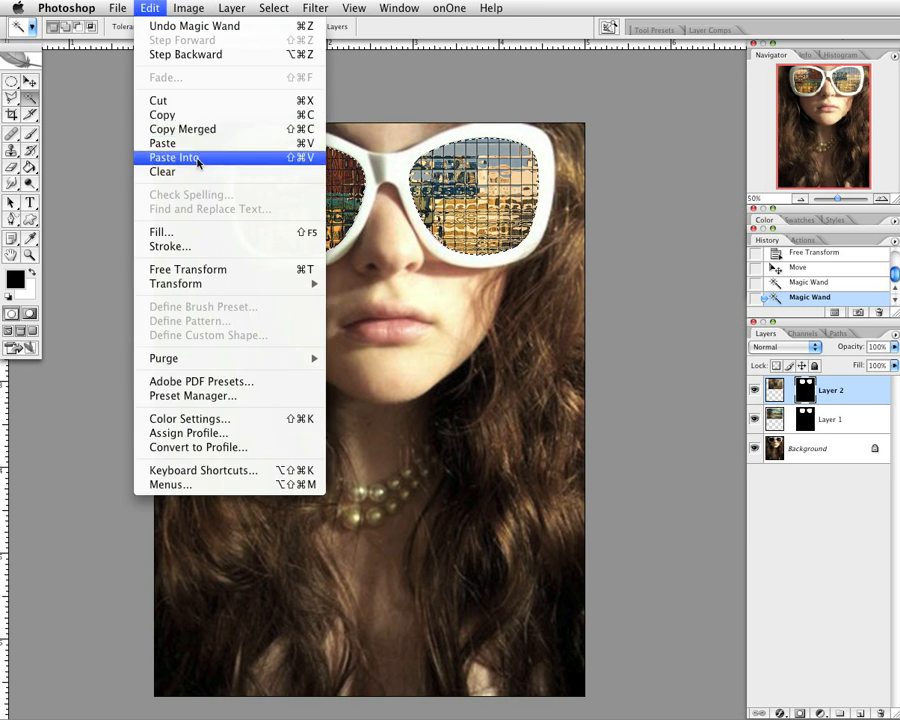
left_click(175, 157)
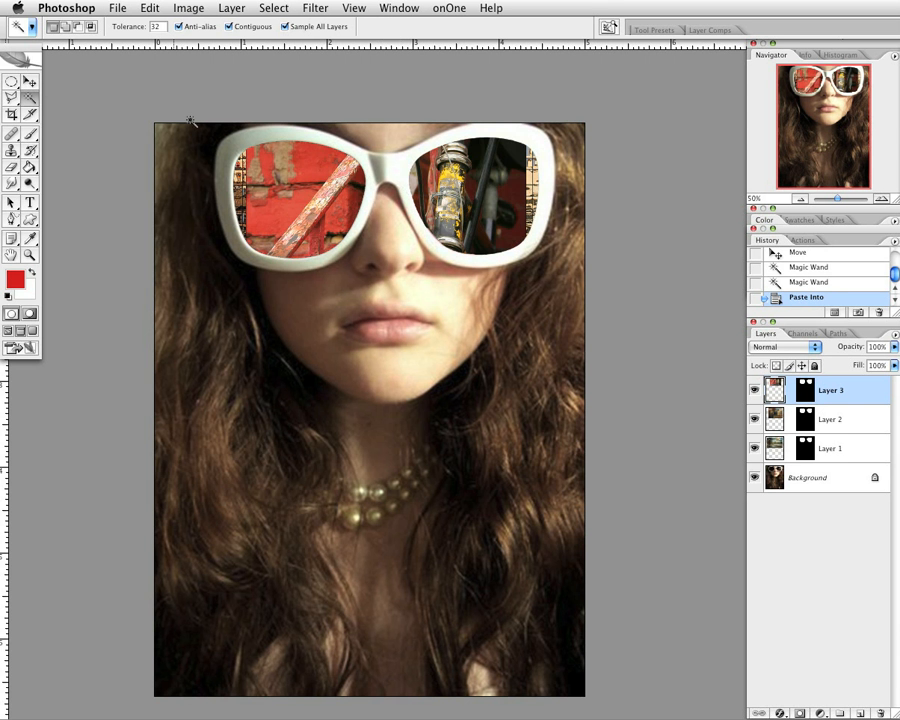
- Enlarge the bike photo to about 130% with Free Transform, and shift it up and left to fill both lenses
key("super+t")
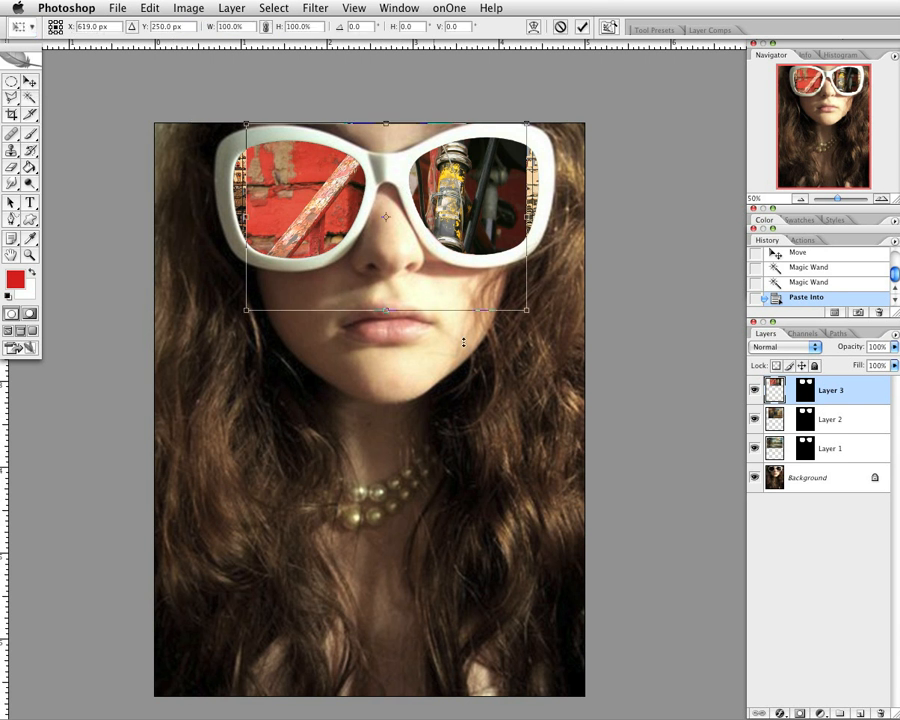
left_click_drag(523, 303, 626, 360)
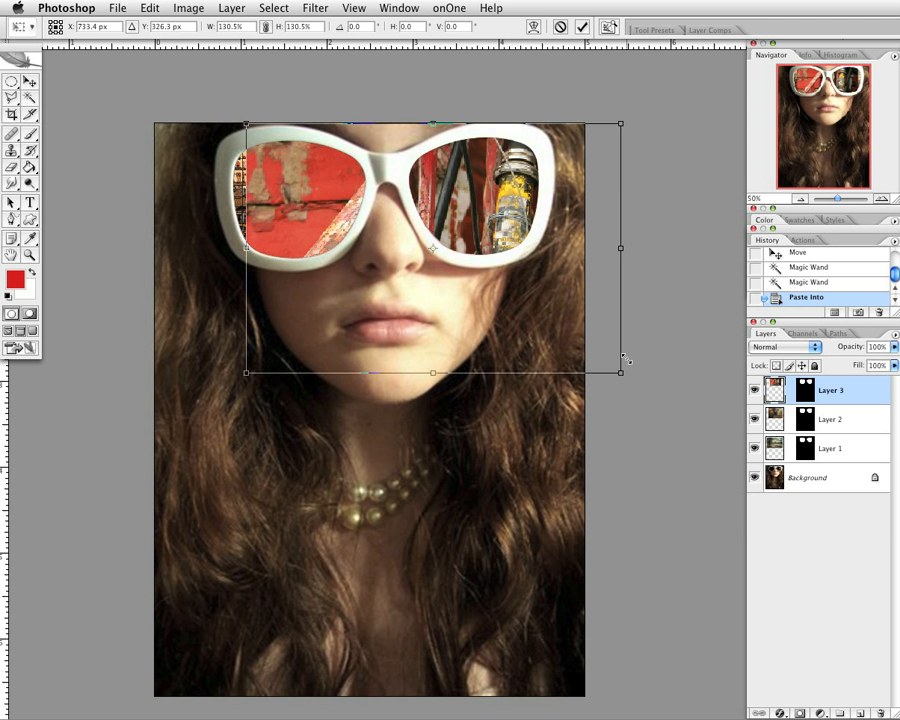
key("Return")
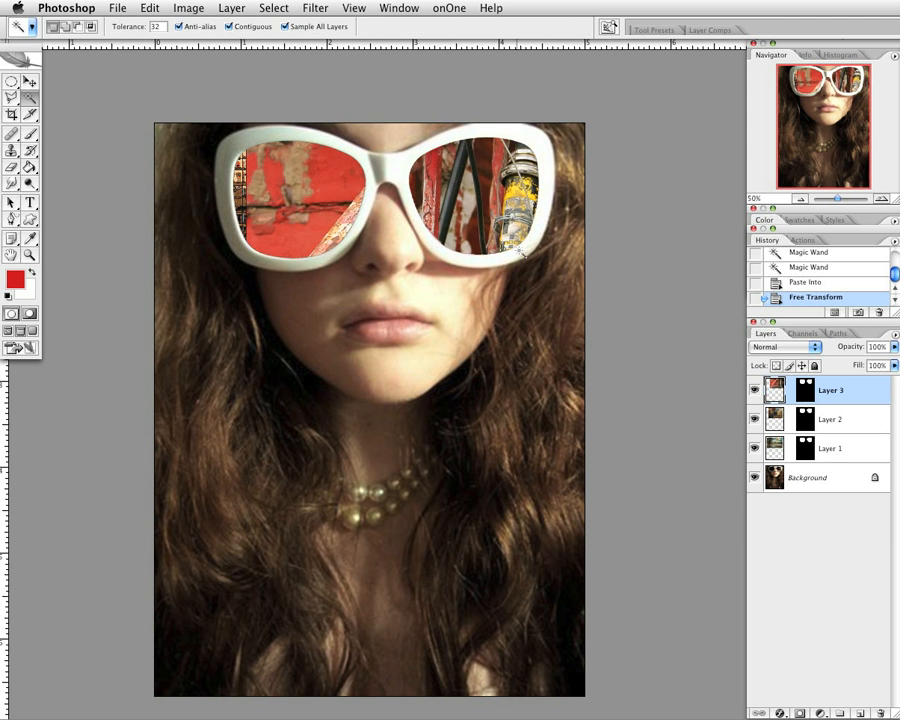
key("v")
left_click_drag(519, 222, 476, 205)
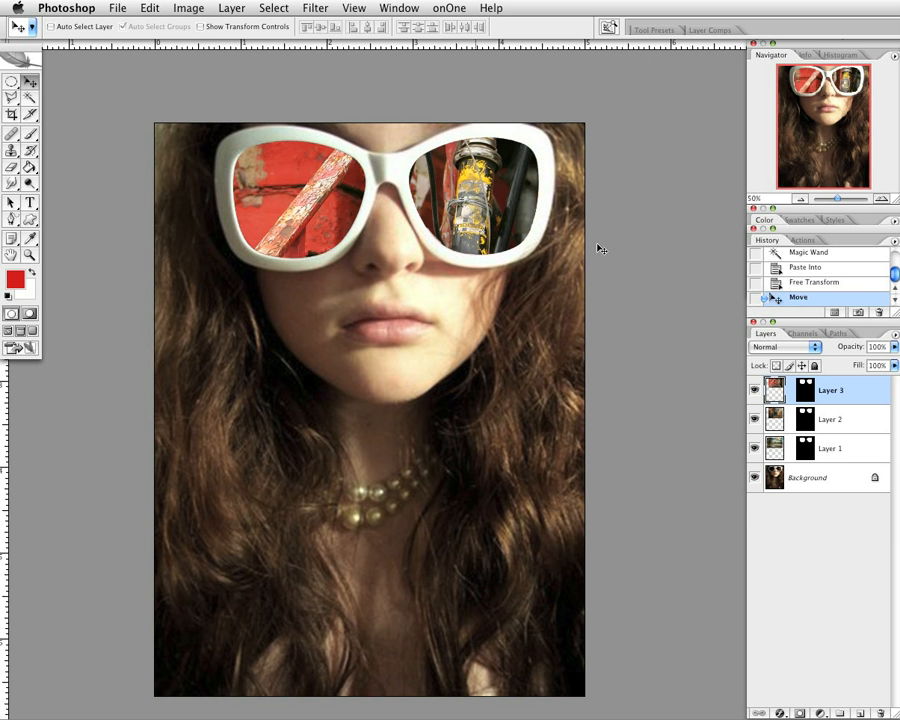
- Hide Layer 3 and Layer 2 so that the Layer 1 sky reflection shows in the lenses
left_click(754, 396)
left_click_drag(754, 398, 754, 420)
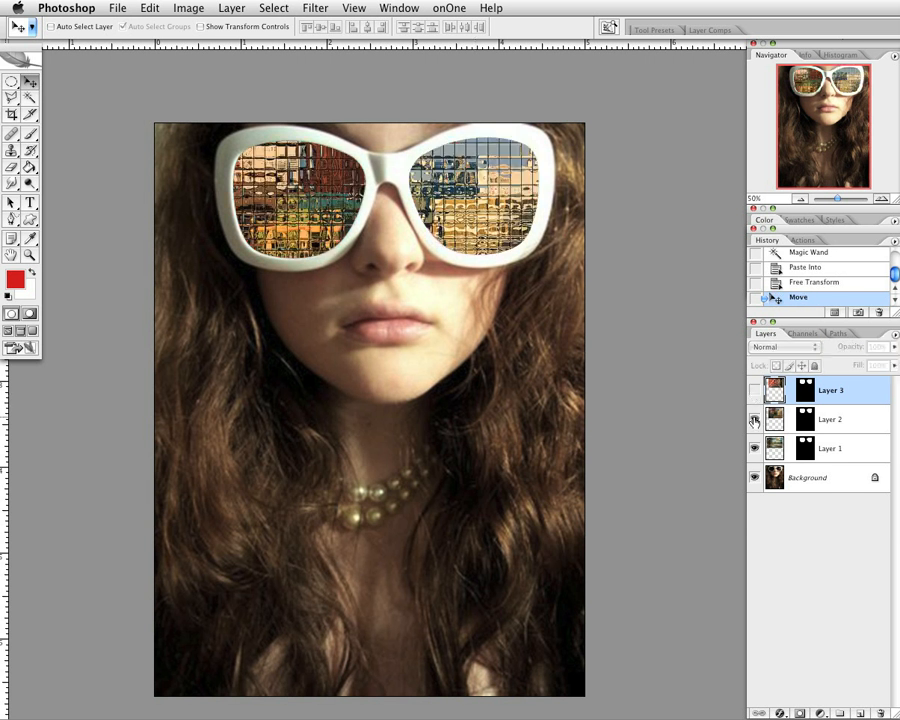
left_click(754, 420)
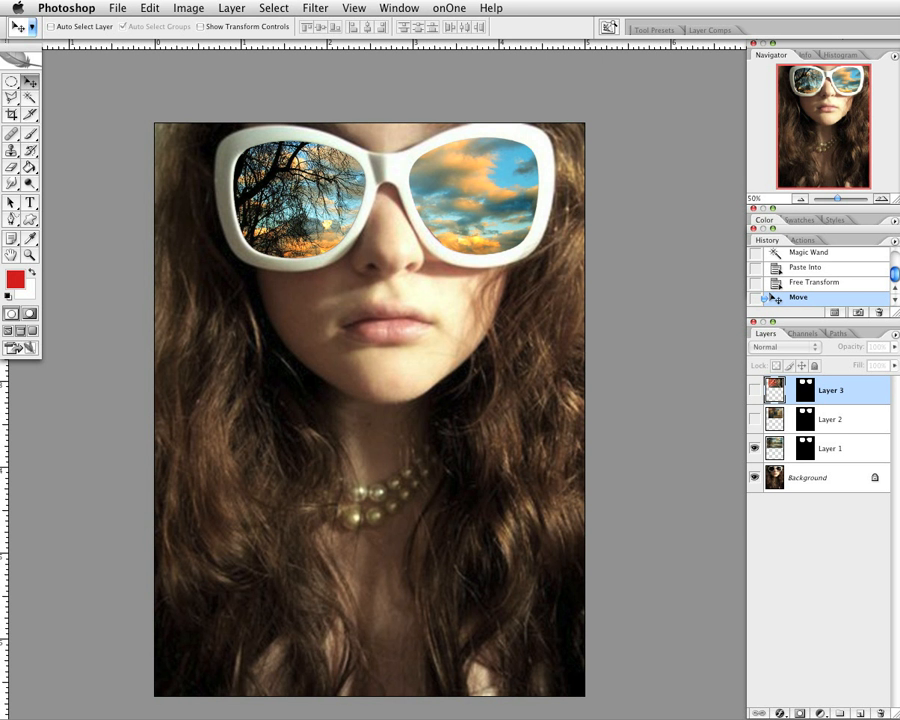
left_click_drag(498, 266, 481, 230)
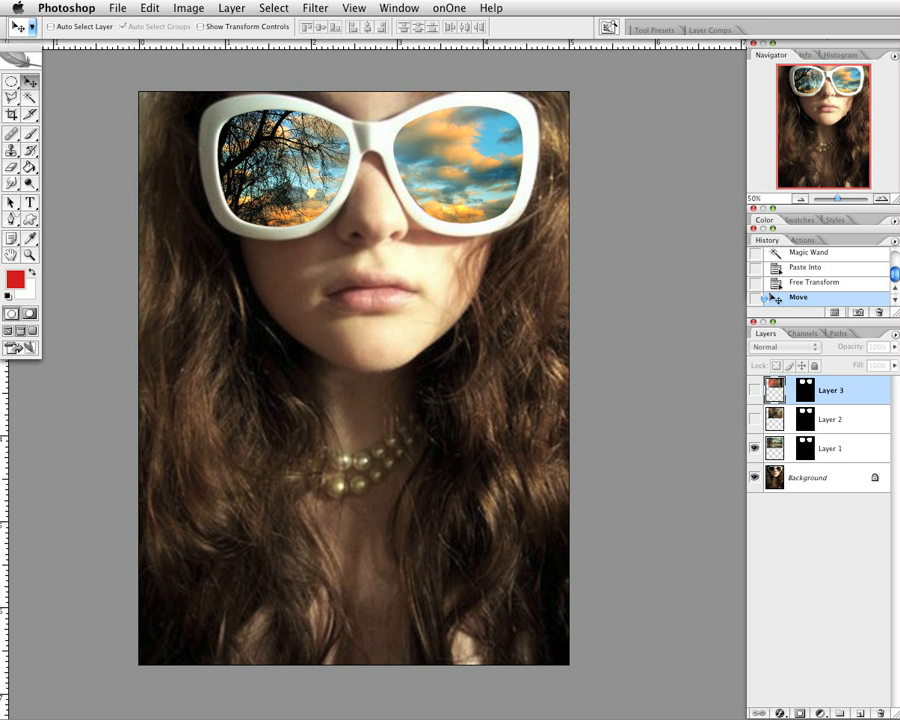